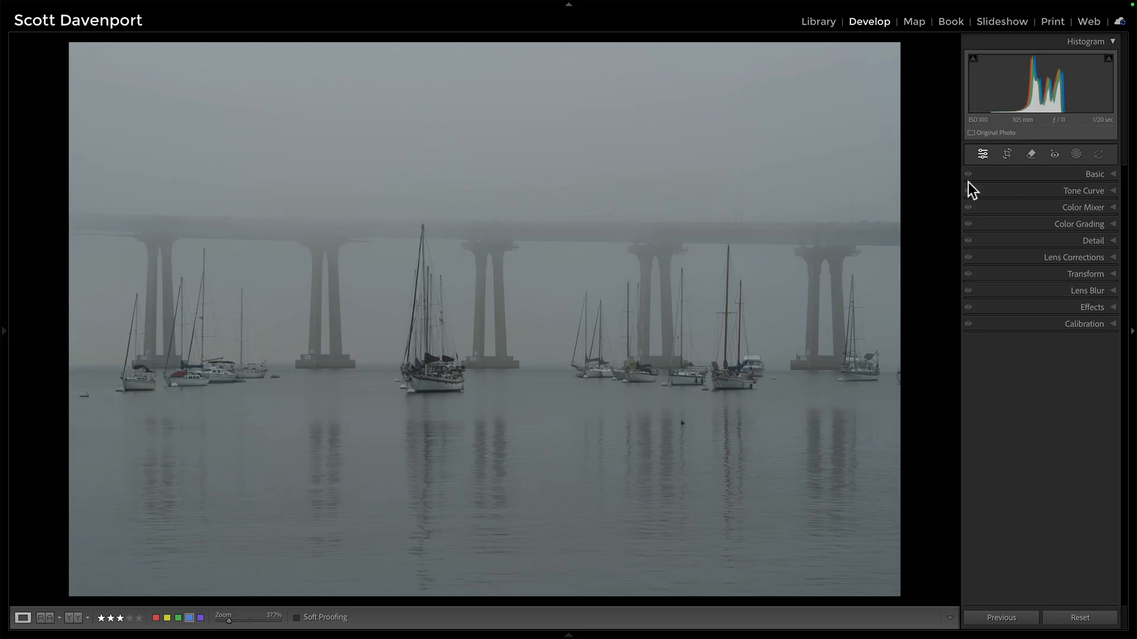
Use the Remove tool with generative AI to erase the spot at the left edge, the bird in the water and the right-edge blemish.
{"action": "left_click", "coordinate": [1031, 154]}
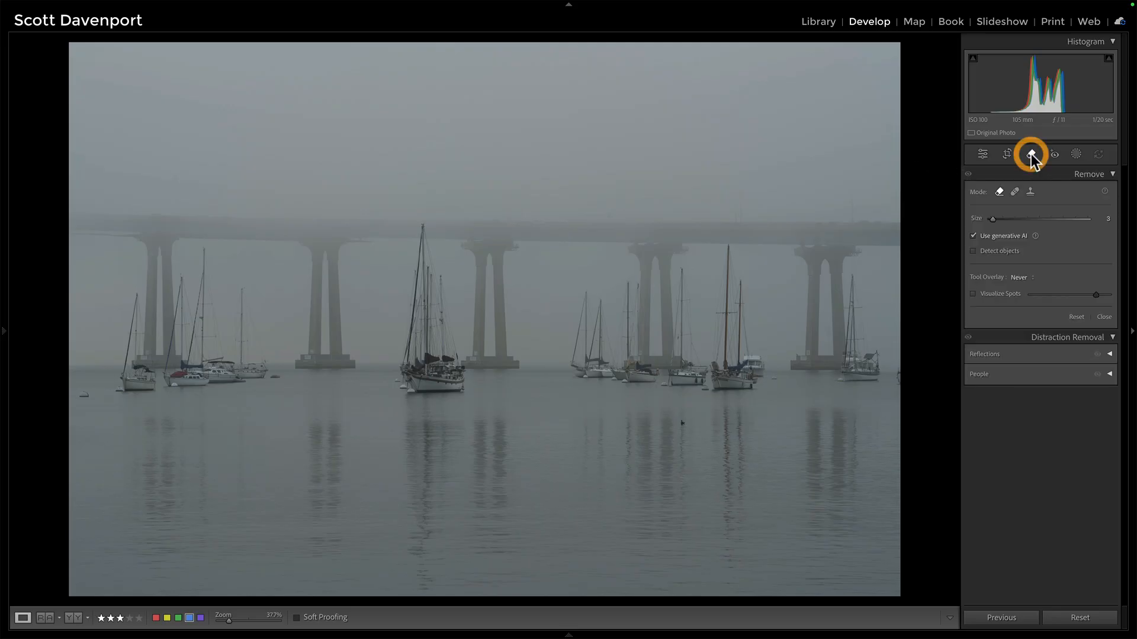
{"action": "left_click", "coordinate": [84, 396]}
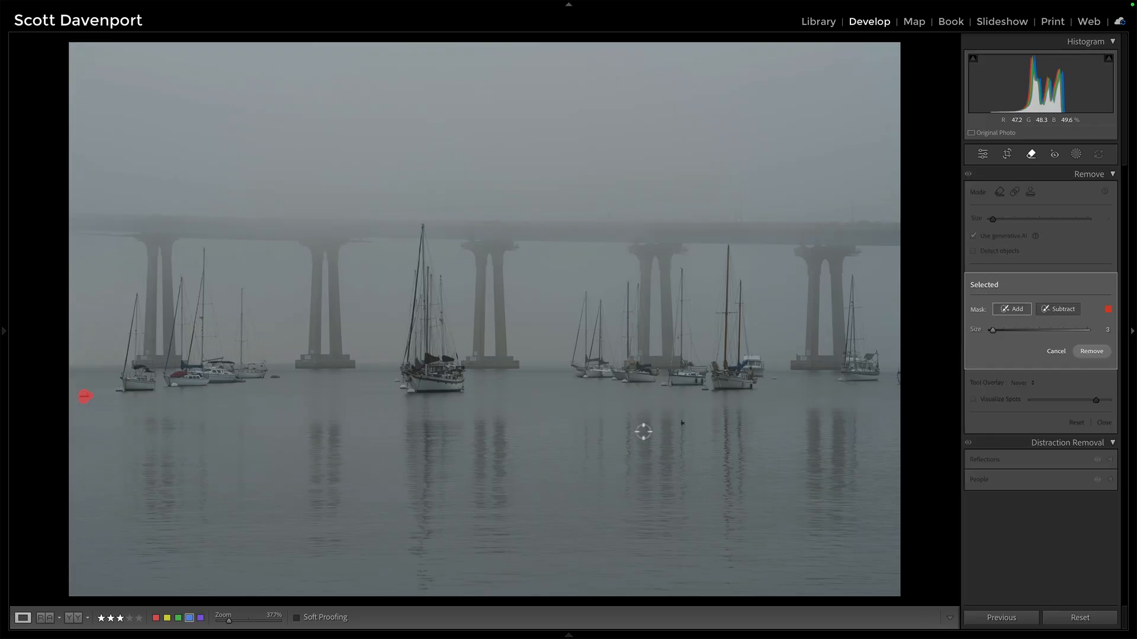
{"action": "left_click", "coordinate": [683, 423]}
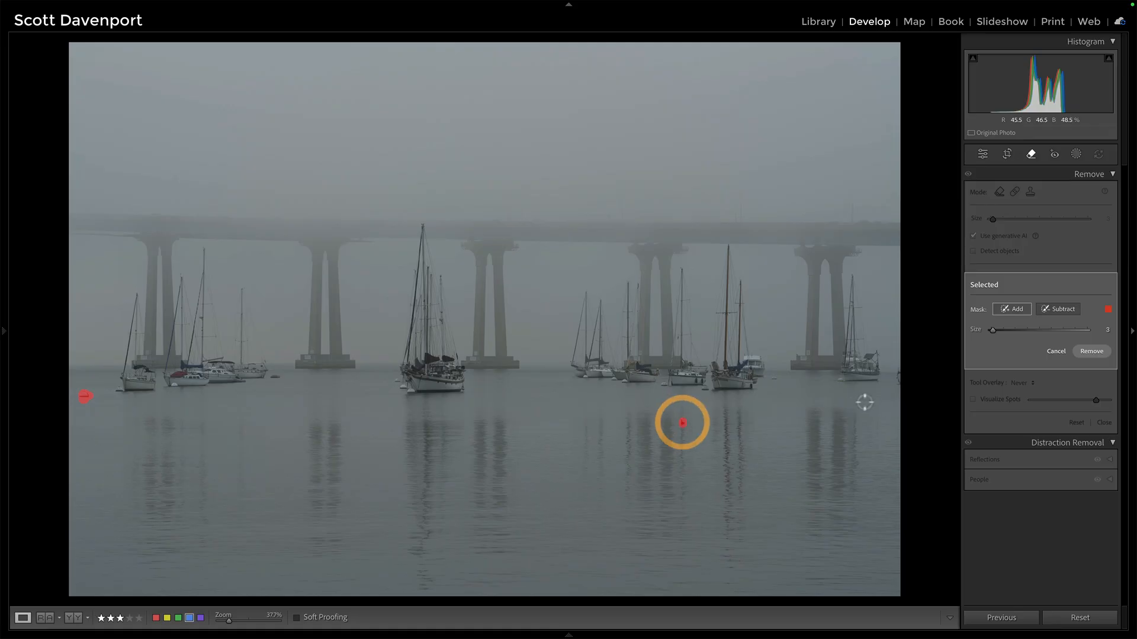
{"action": "left_click_drag", "start_coordinate": [898, 386], "coordinate": [900, 372]}
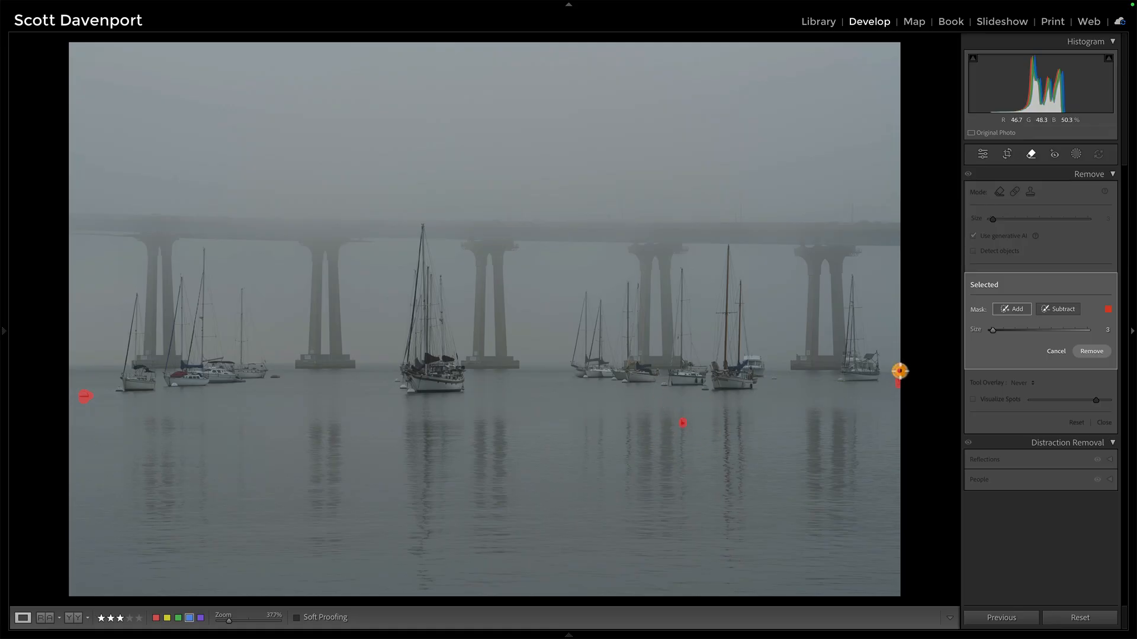
{"action": "left_click", "coordinate": [1092, 351]}
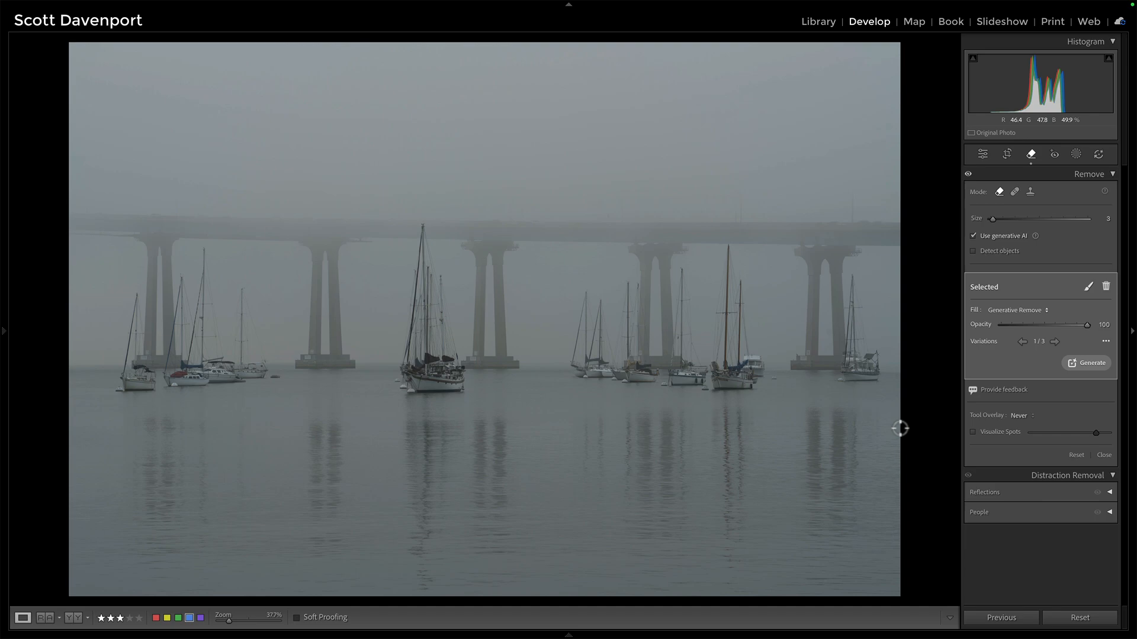
Crop the photo to a 16 x 9 aspect ratio and position the crop frame over the boats.
{"action": "key", "text": "r"}
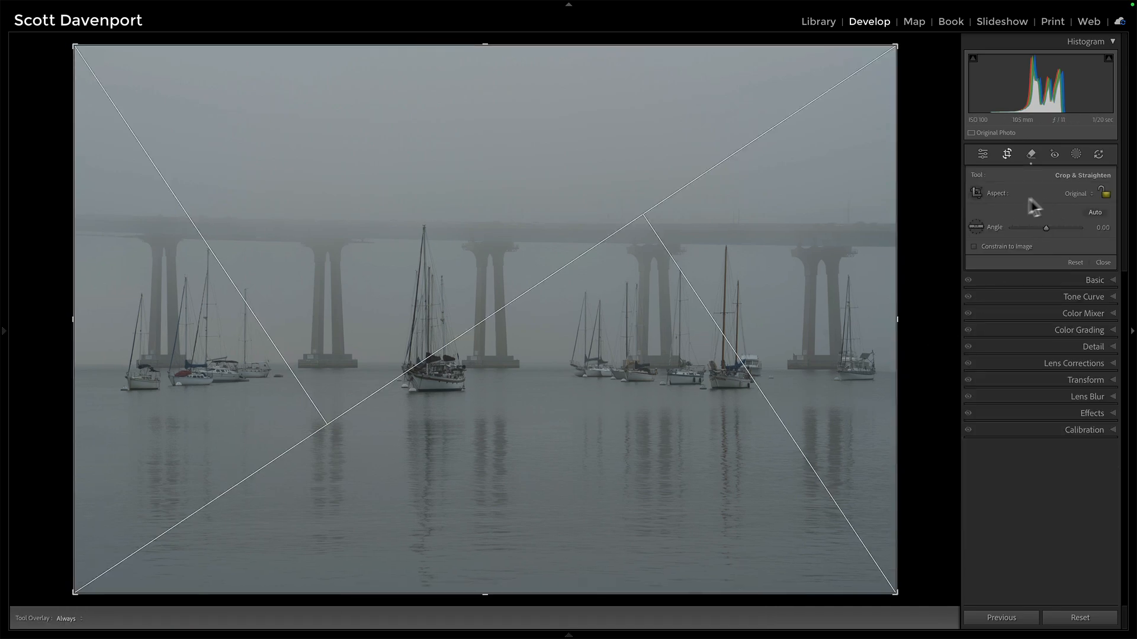
{"action": "left_click", "coordinate": [1072, 195]}
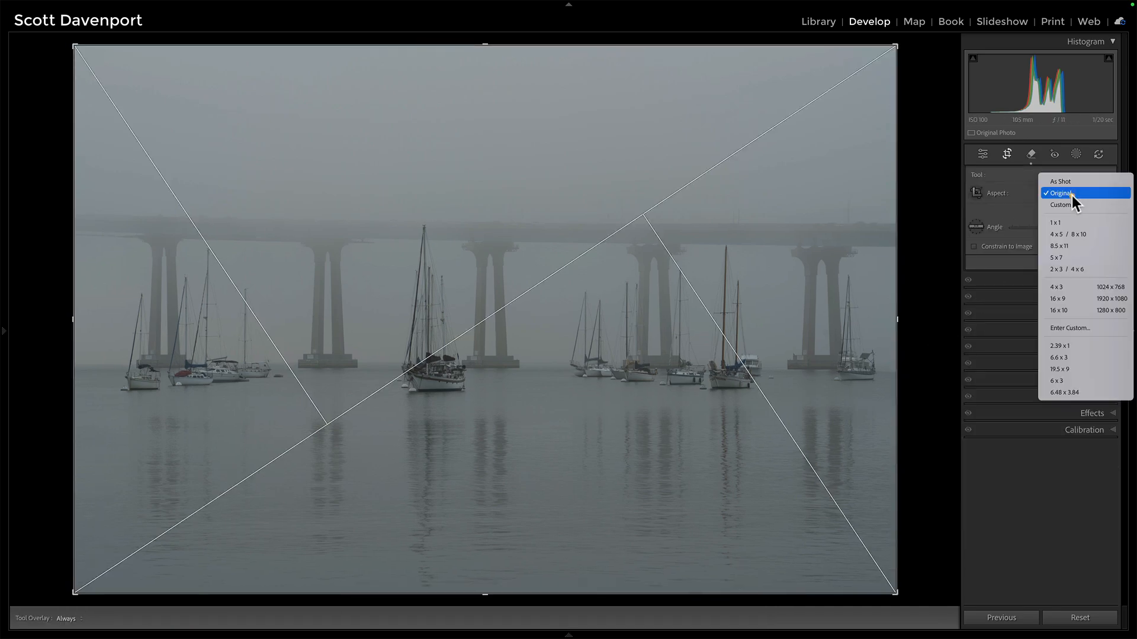
{"action": "left_click", "coordinate": [1059, 299]}
{"action": "left_click_drag", "start_coordinate": [487, 548], "coordinate": [488, 542]}
{"action": "left_click_drag", "start_coordinate": [522, 402], "coordinate": [522, 401]}
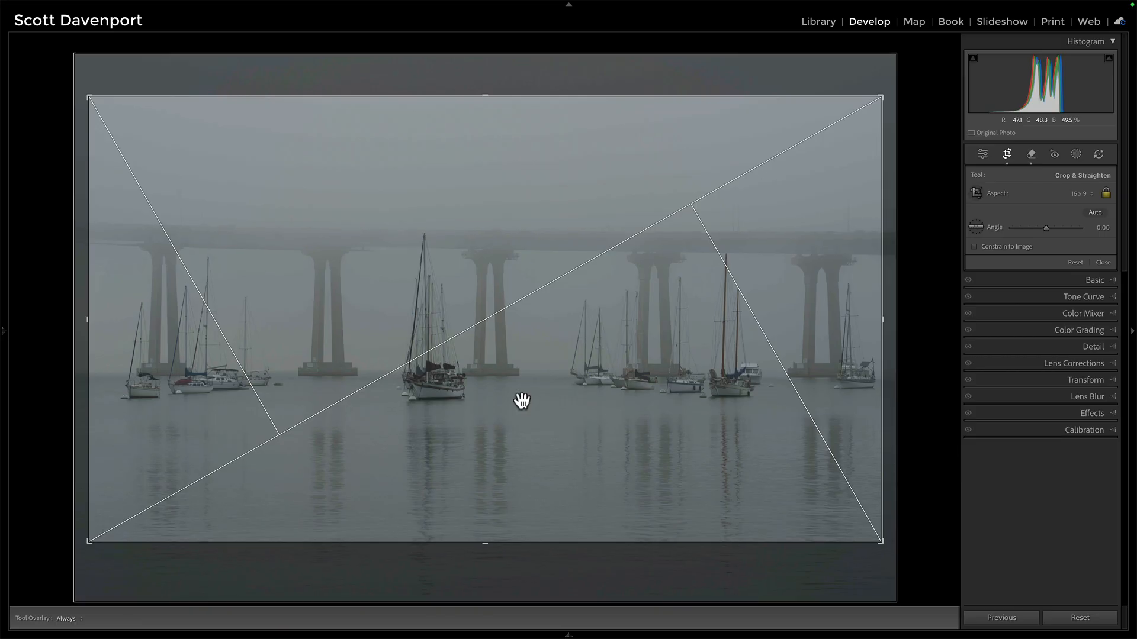
Straighten the crop to an angle of about -0.12 and close the crop tool.
{"action": "left_click_drag", "start_coordinate": [900, 325], "coordinate": [900, 326]}
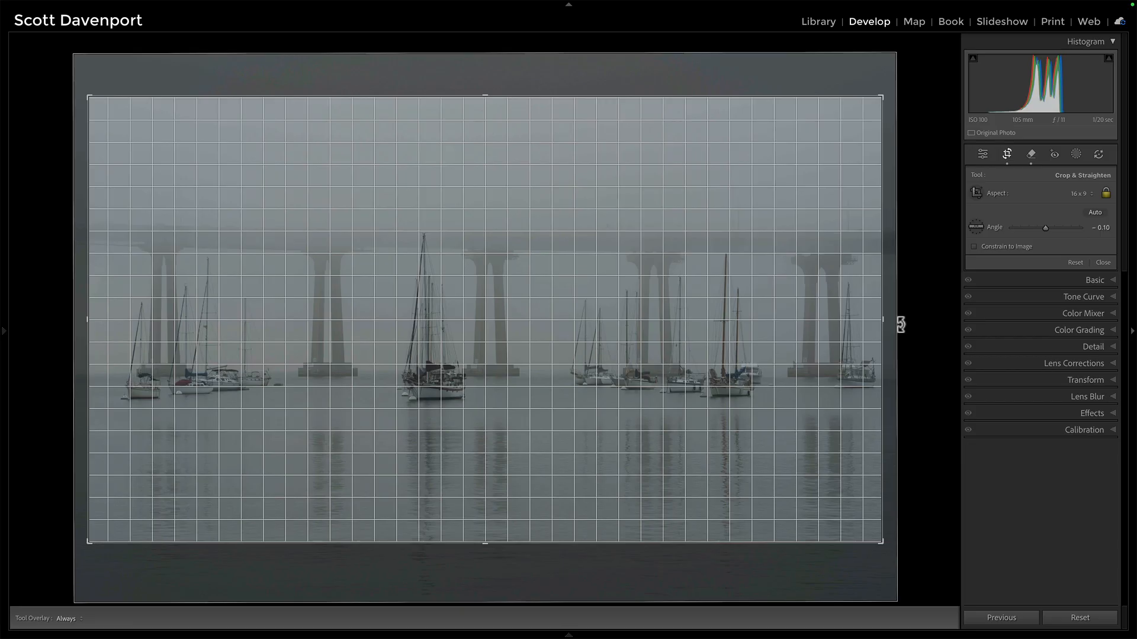
{"action": "left_click_drag", "start_coordinate": [901, 325], "coordinate": [900, 325]}
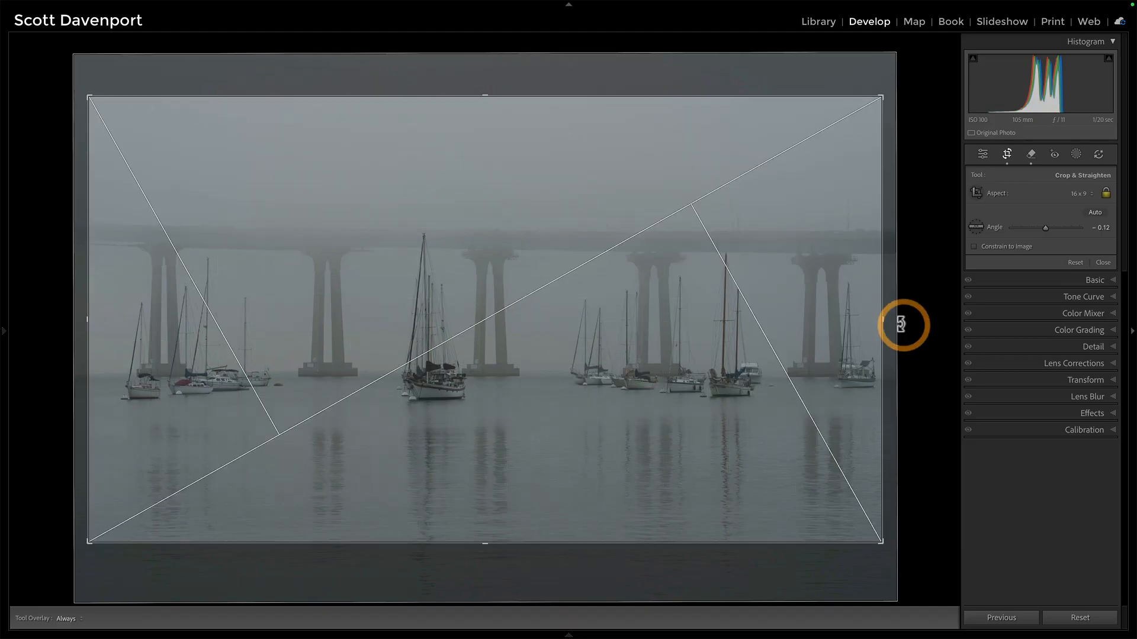
{"action": "left_click", "coordinate": [1102, 262]}
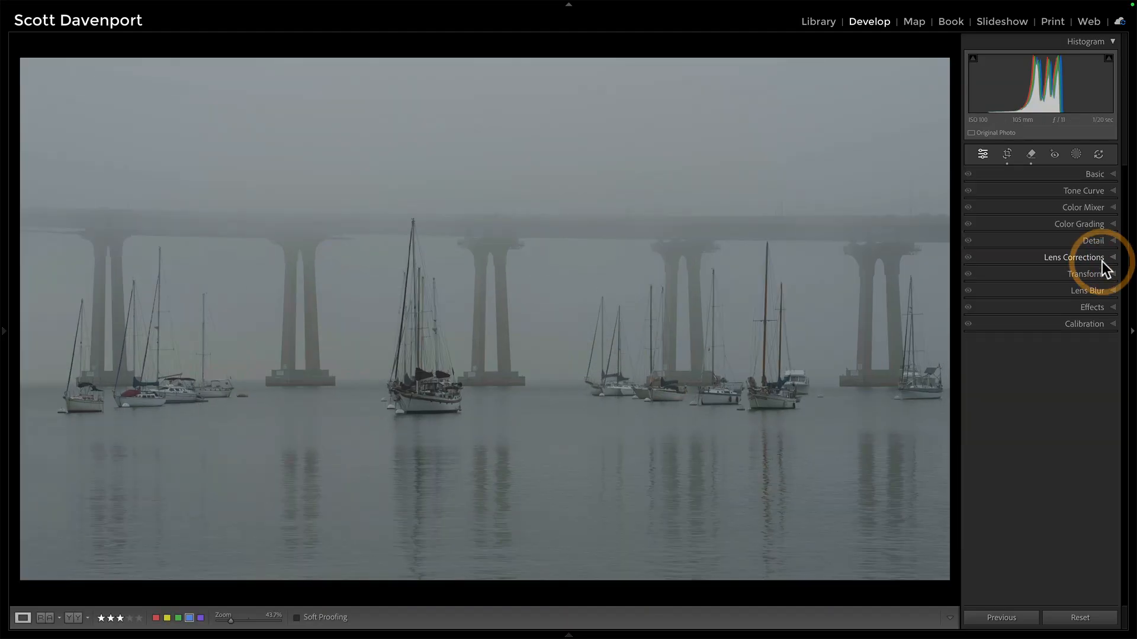
Apply Auto tone in Basic, then set Exposure to +0.50, Contrast to +20 and Dehaze to -13.
{"action": "left_click", "coordinate": [1092, 176]}
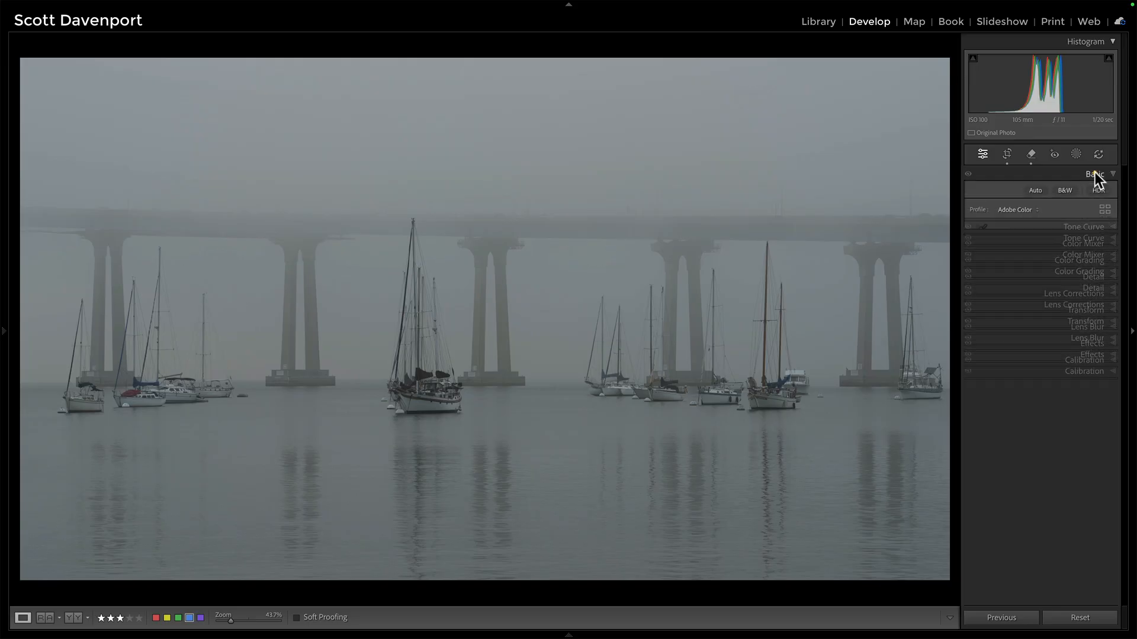
{"action": "left_click", "coordinate": [1032, 190]}
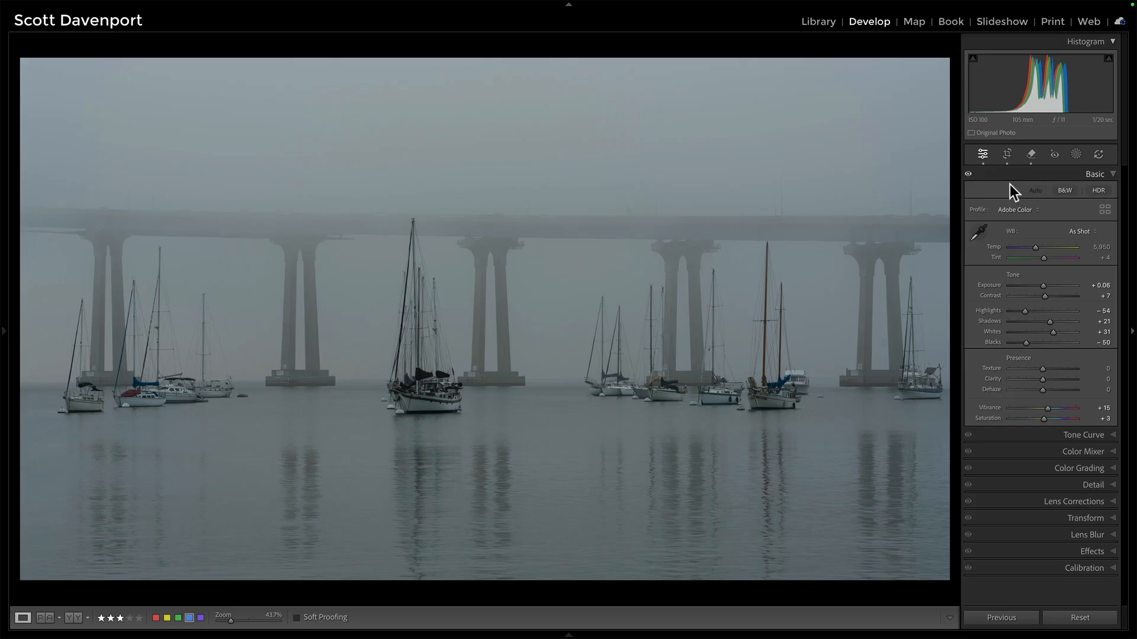
{"action": "left_click", "coordinate": [1029, 291]}
{"action": "left_click_drag", "start_coordinate": [1022, 277], "coordinate": [1026, 276]}
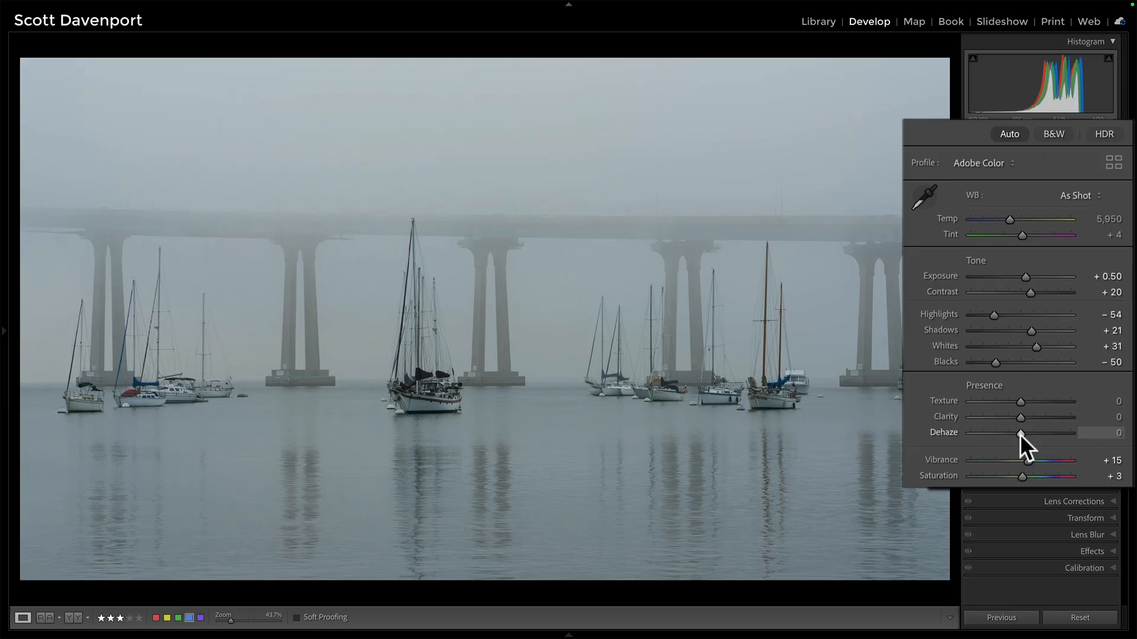
{"action": "left_click_drag", "start_coordinate": [1018, 435], "coordinate": [1014, 432]}
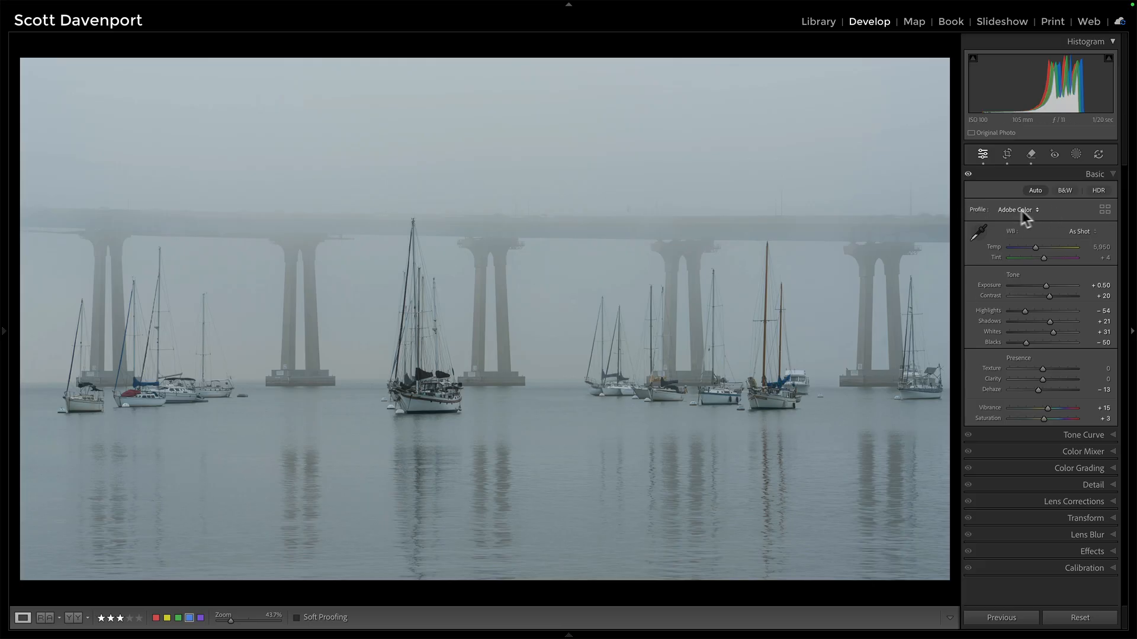
Browse the profiles and apply the SDP B&W HighKey 02 black-and-white profile.
{"action": "left_click", "coordinate": [1105, 209]}
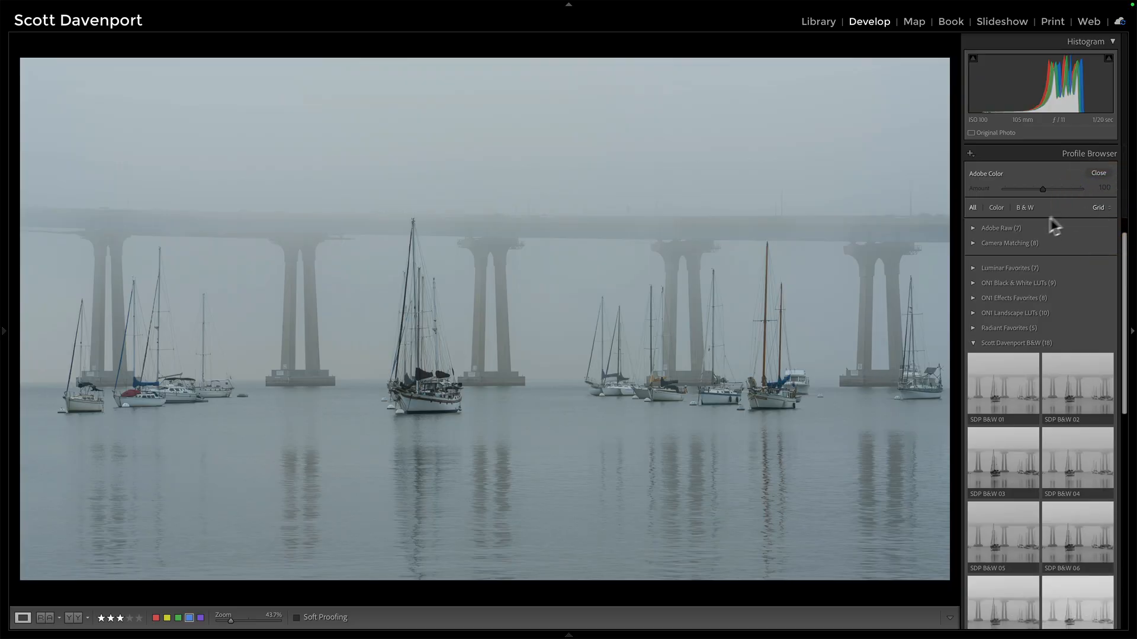
{"action": "scroll", "coordinate": [1057, 289], "scroll_direction": "down", "scroll_amount": 1}
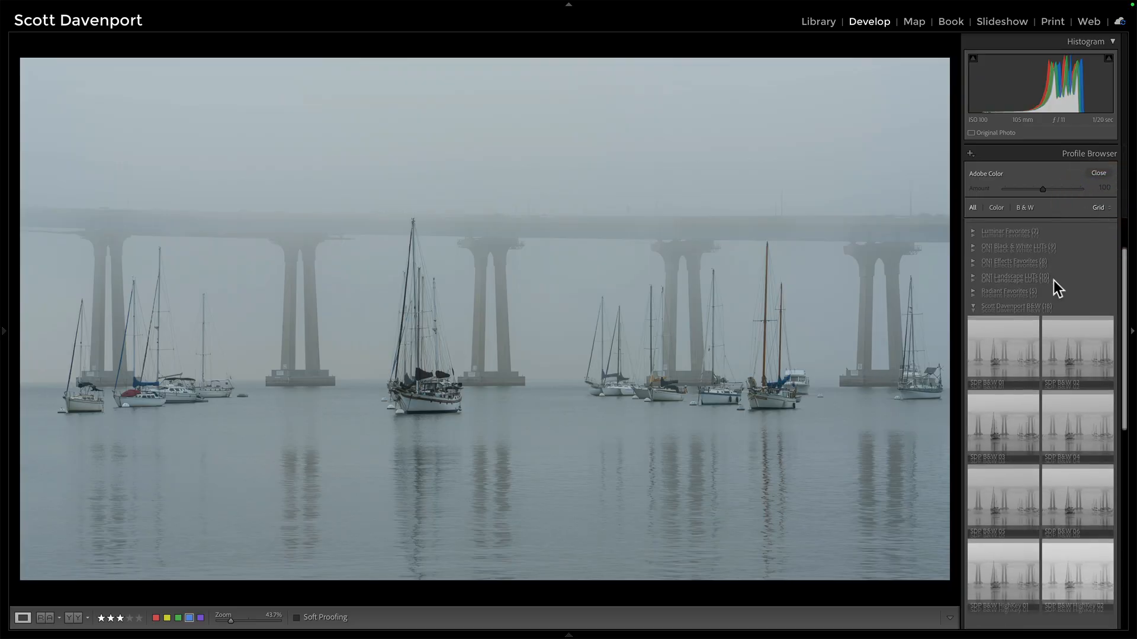
{"action": "scroll", "coordinate": [1054, 280], "scroll_direction": "down", "scroll_amount": 1}
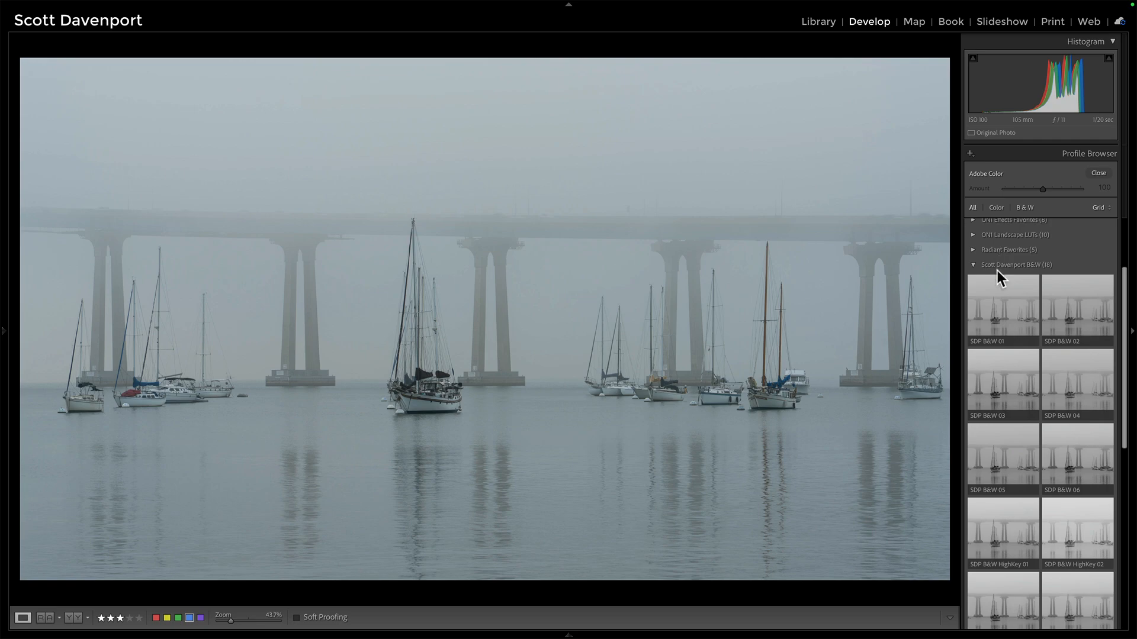
{"action": "scroll", "coordinate": [997, 271], "scroll_direction": "down", "scroll_amount": 3}
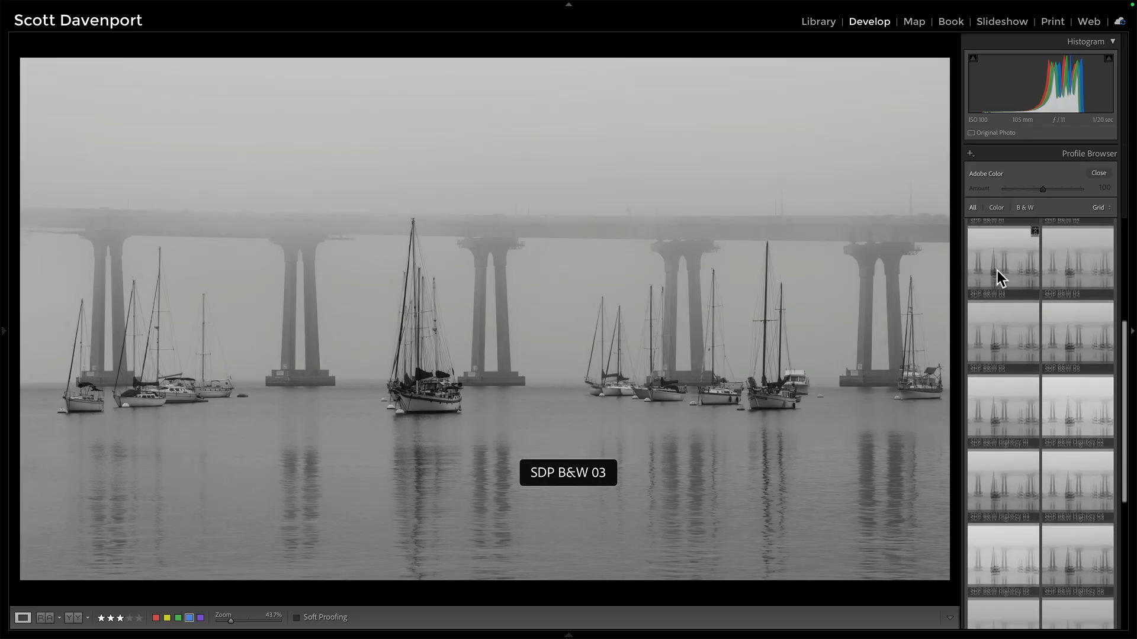
{"action": "scroll", "coordinate": [997, 271], "scroll_direction": "down", "scroll_amount": 2}
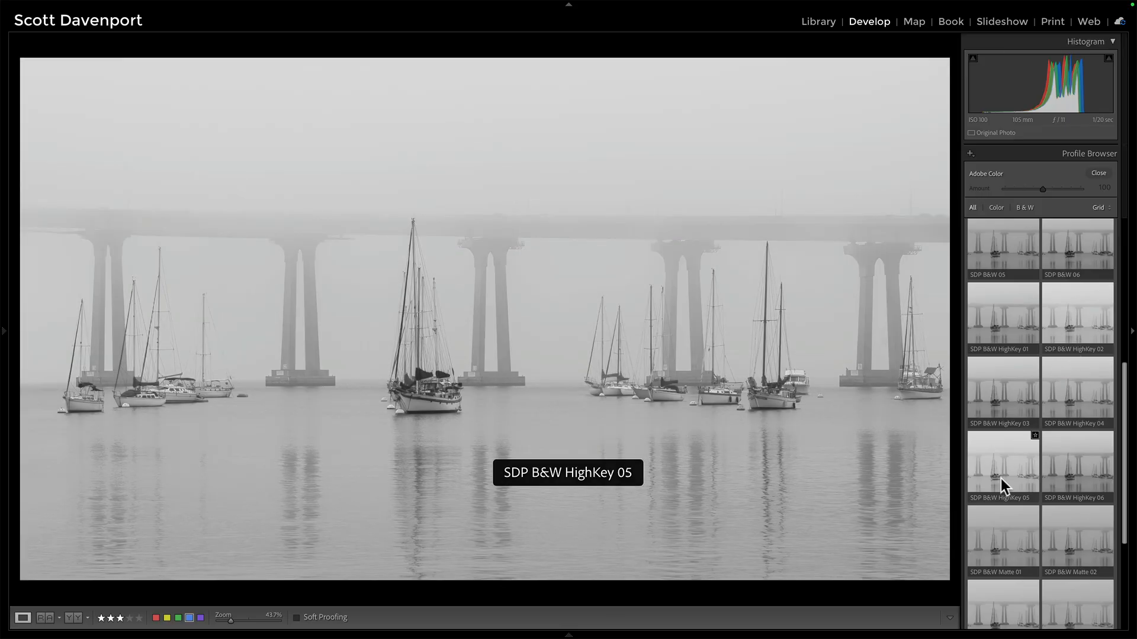
{"action": "left_click", "coordinate": [1079, 313]}
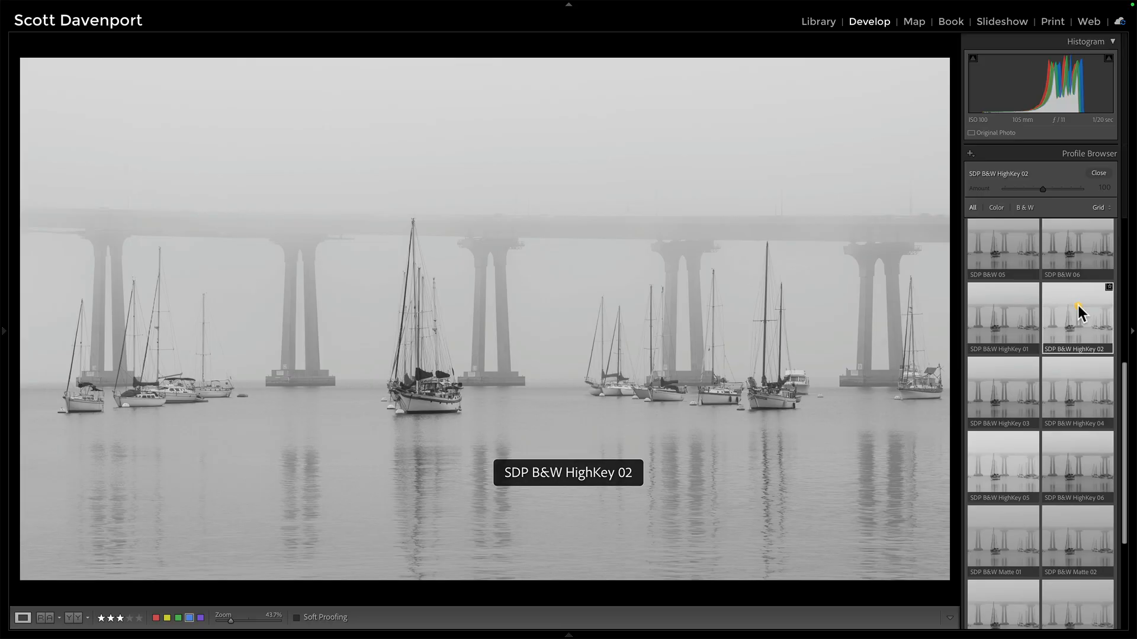
{"action": "left_click", "coordinate": [1099, 173]}
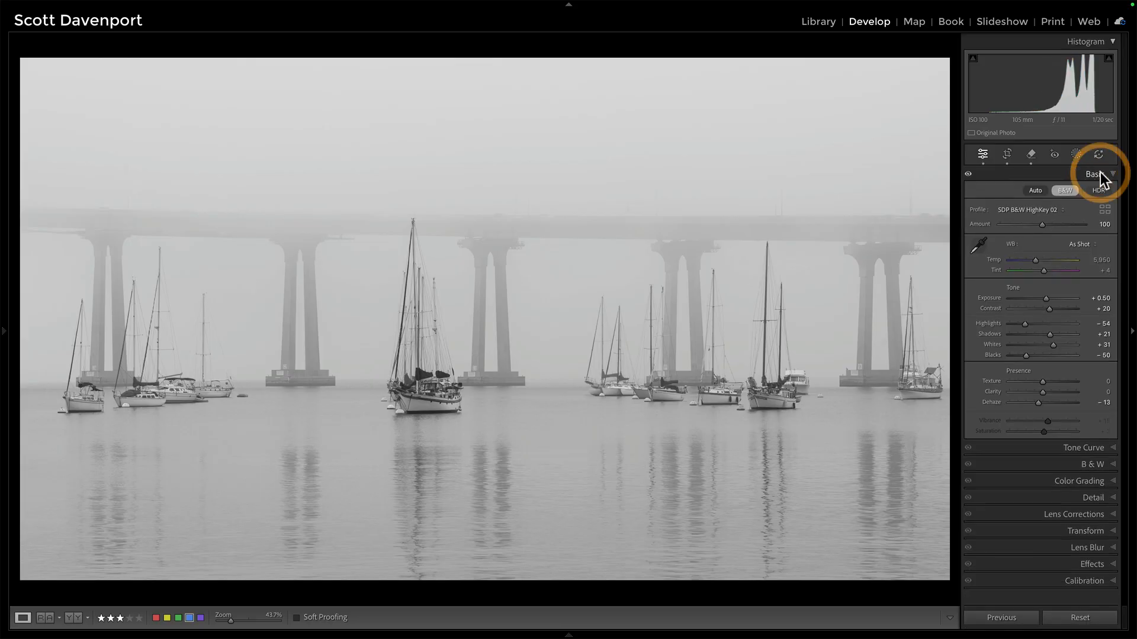
Shape the tone curve with the targeted adjustment: pull the shadow point from 65 to 60 and raise the midtones to 129.
{"action": "left_click", "coordinate": [1071, 447]}
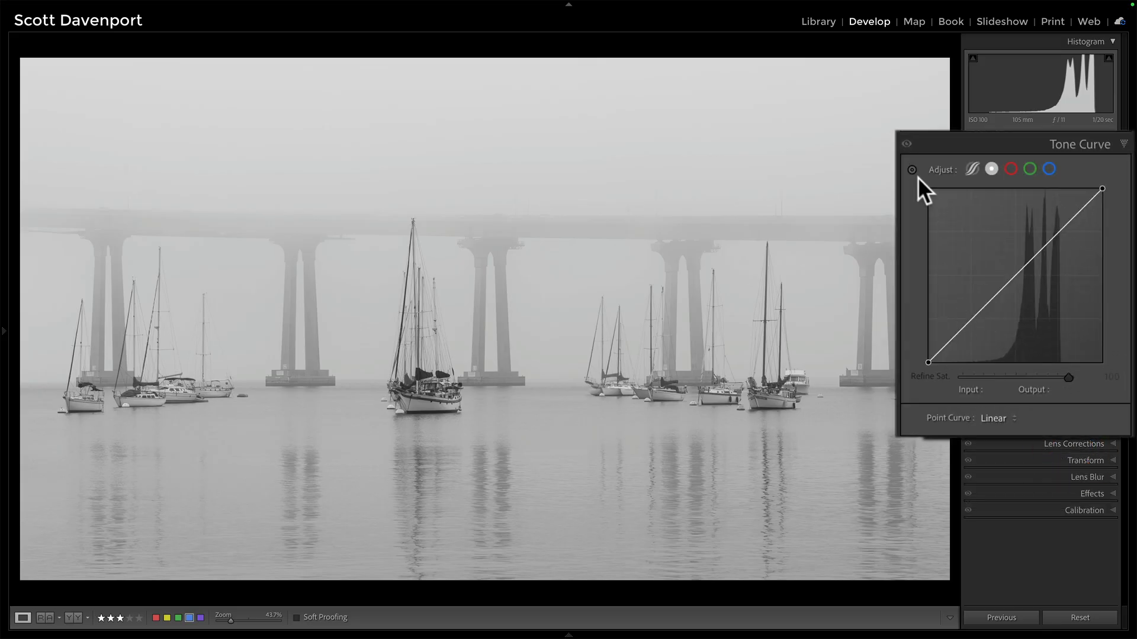
{"action": "left_click", "coordinate": [912, 170]}
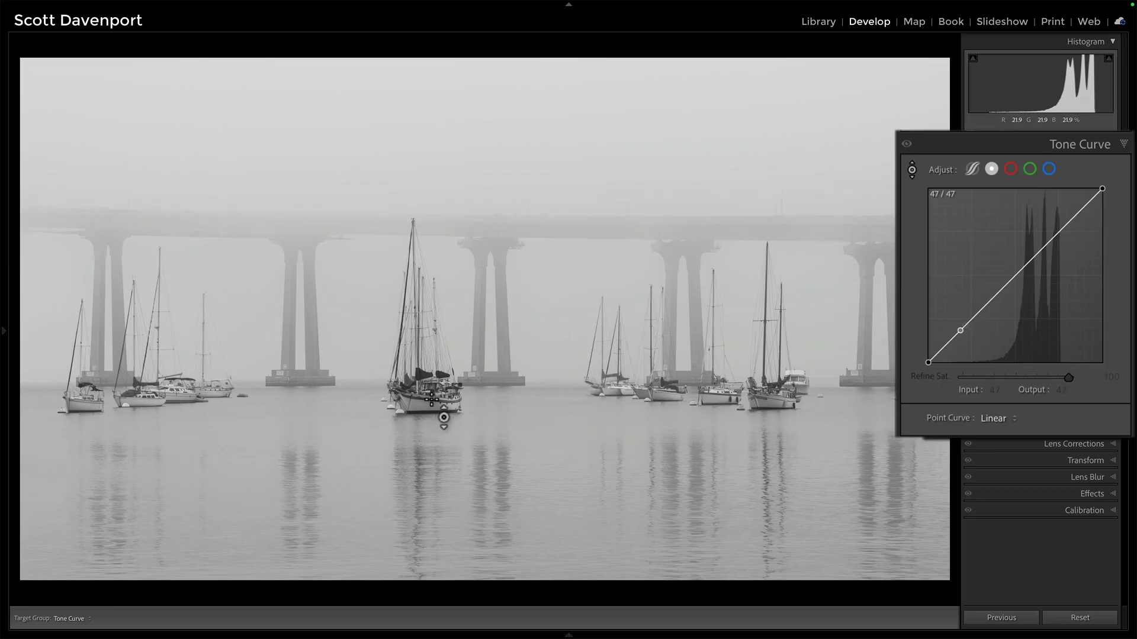
{"action": "left_click", "coordinate": [434, 401]}
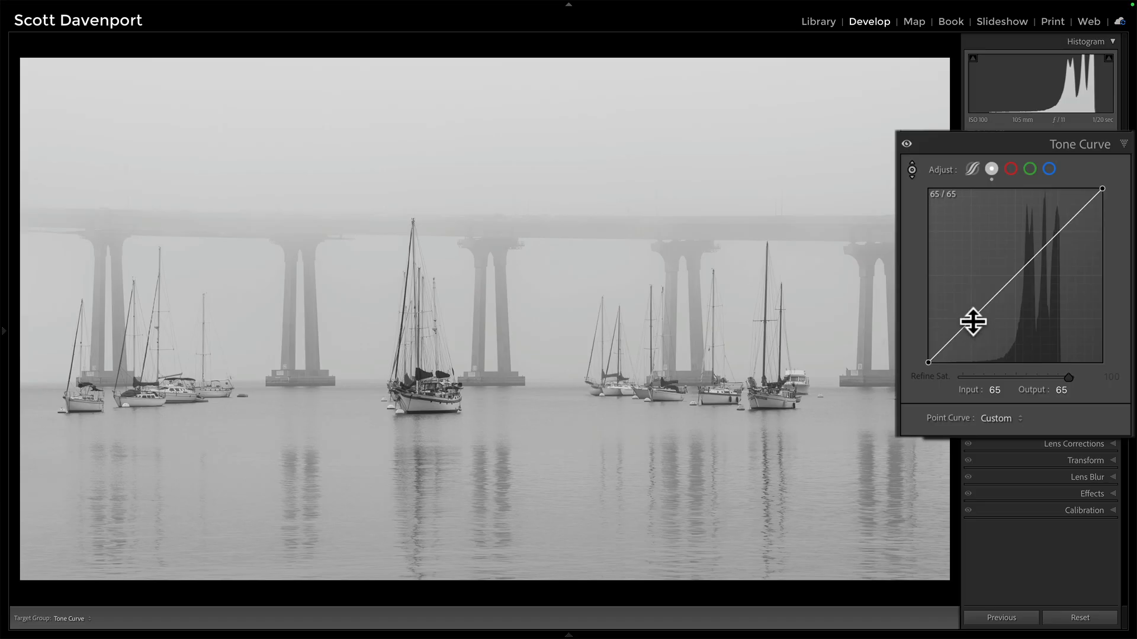
{"action": "left_click_drag", "start_coordinate": [972, 319], "coordinate": [971, 322]}
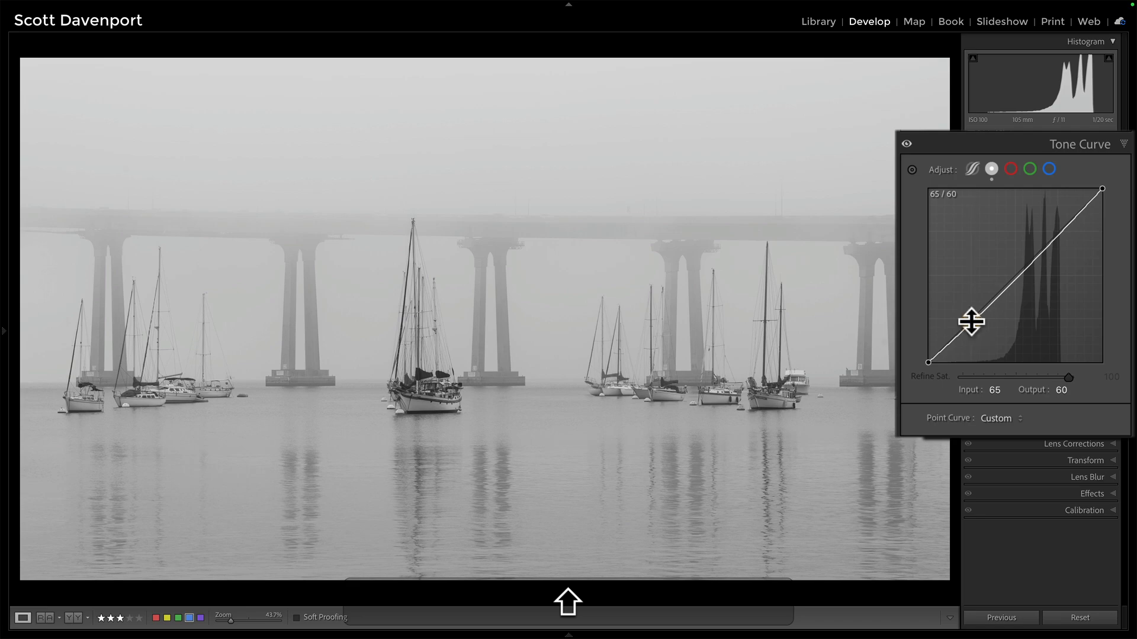
{"action": "left_click", "coordinate": [911, 171]}
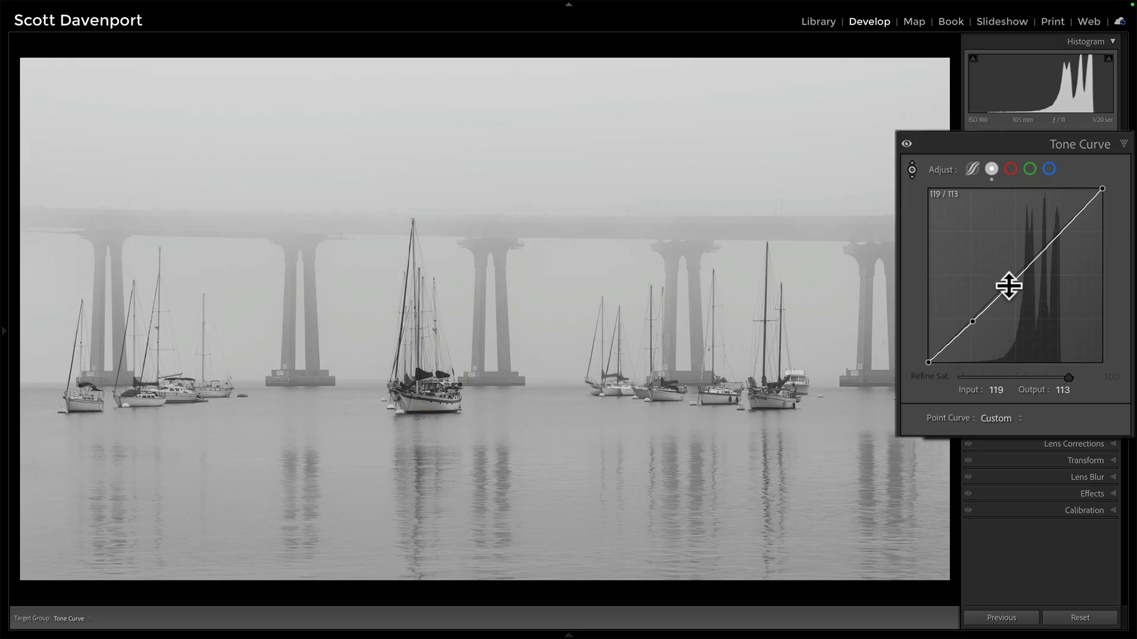
{"action": "left_click_drag", "start_coordinate": [1008, 286], "coordinate": [1008, 273]}
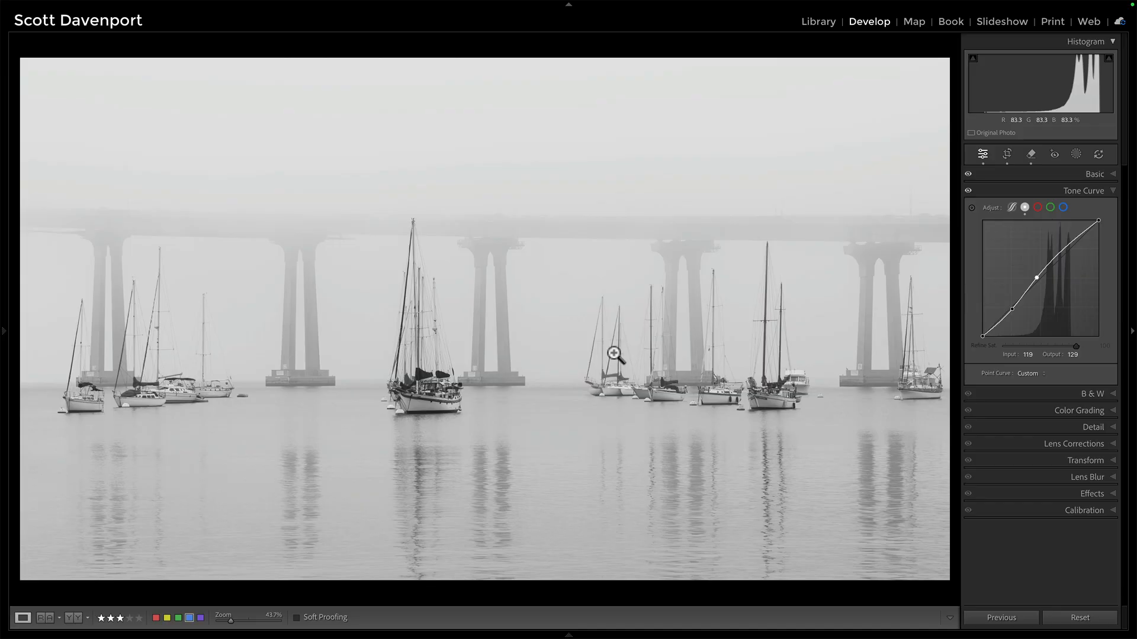
Apply an Auto black & white colour mix in the B&W panel.
{"action": "left_click", "coordinate": [1080, 398]}
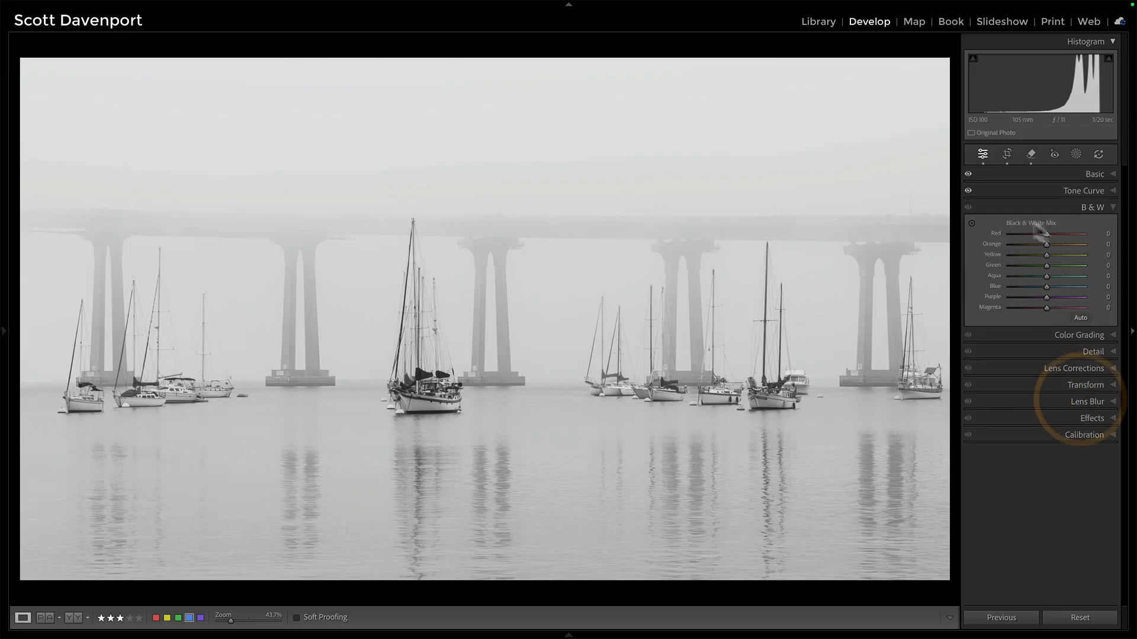
{"action": "left_click", "coordinate": [1073, 344]}
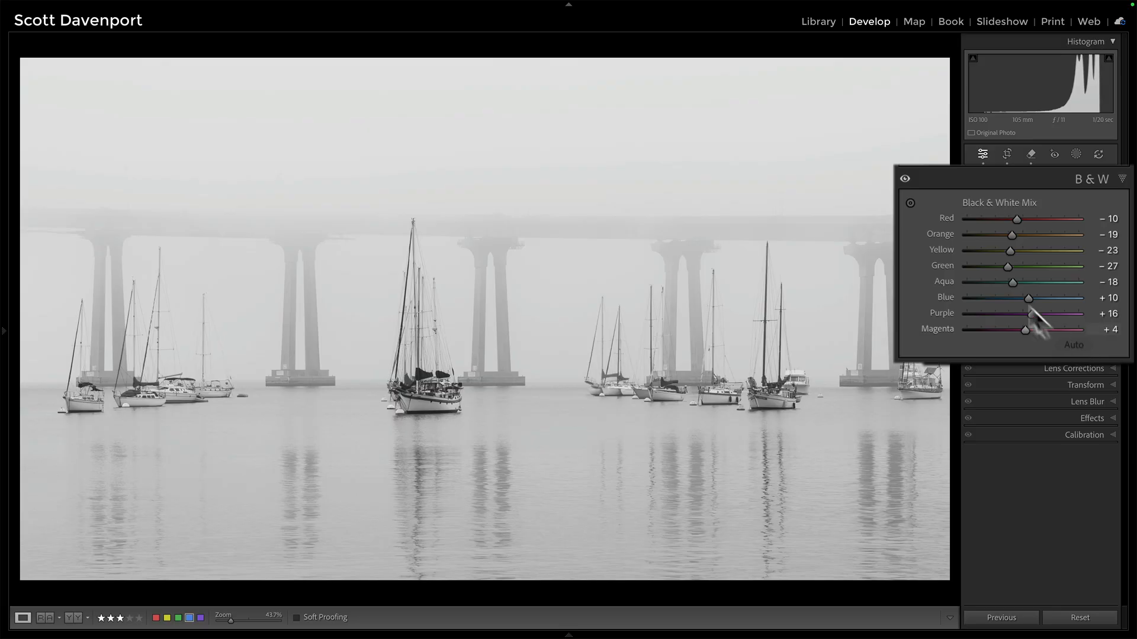
{"action": "left_click", "coordinate": [909, 204]}
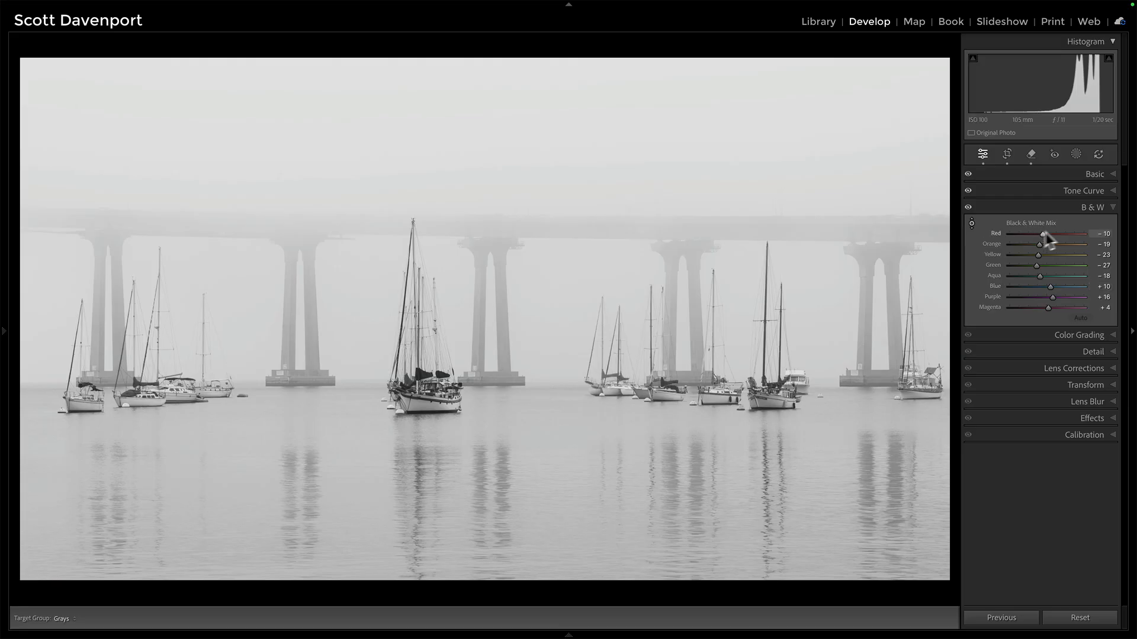
{"action": "left_click", "coordinate": [1092, 208]}
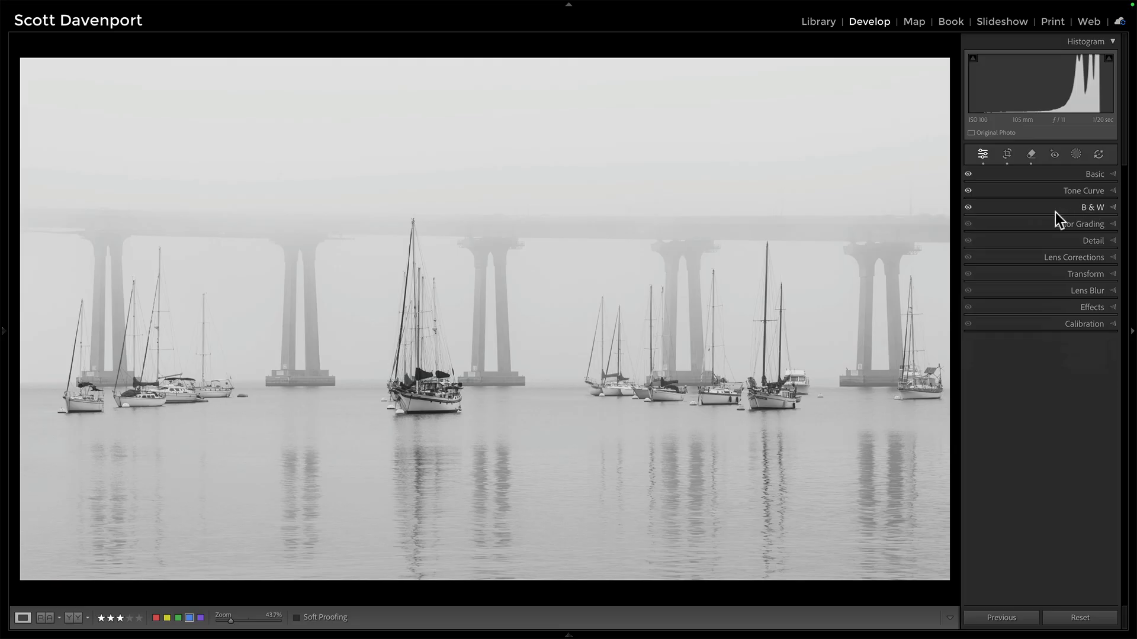
Reset all develop settings, then undo the reset.
{"action": "key", "text": "shift+super+r"}
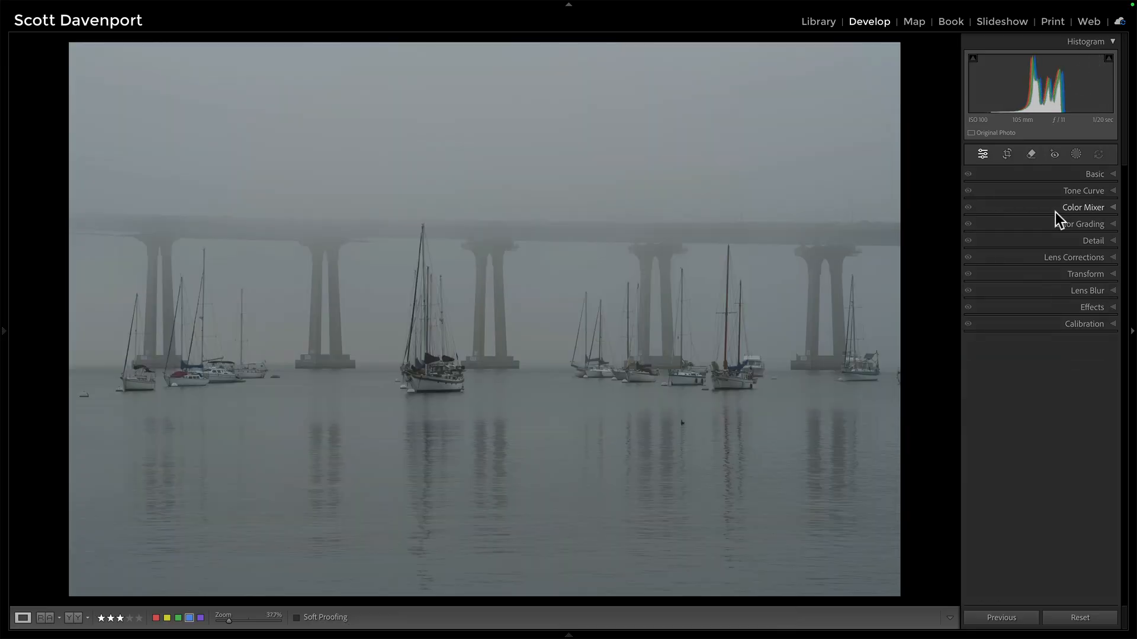
{"action": "key", "text": "super+z"}
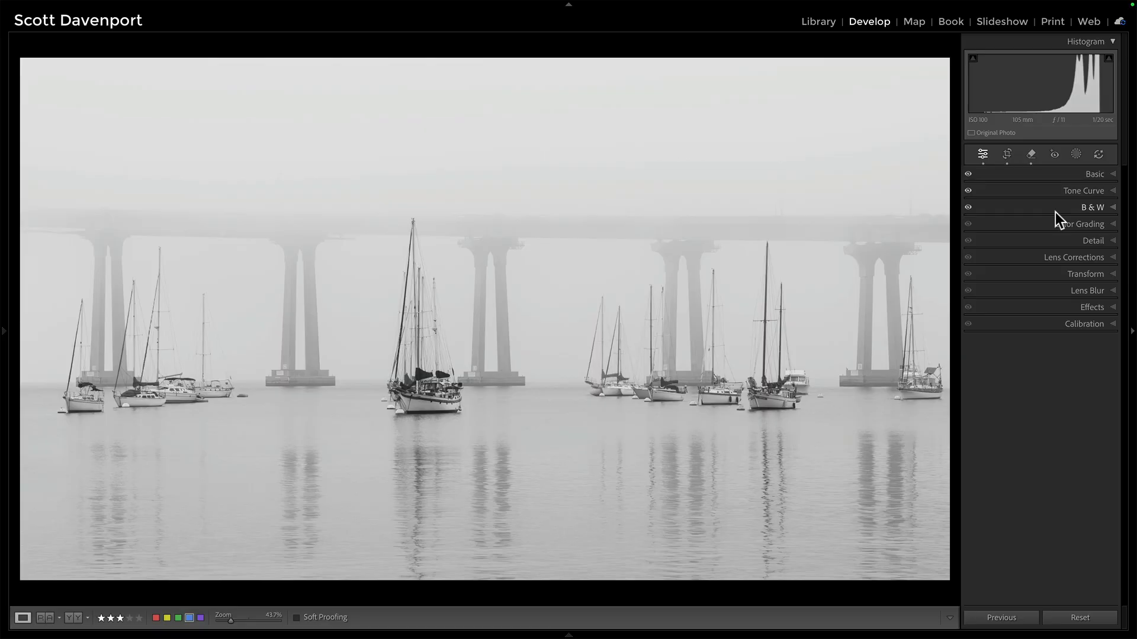
Create a Select Objects mask by boxing the large sailboat in the centre of the harbour.
{"action": "left_click", "coordinate": [1076, 156]}
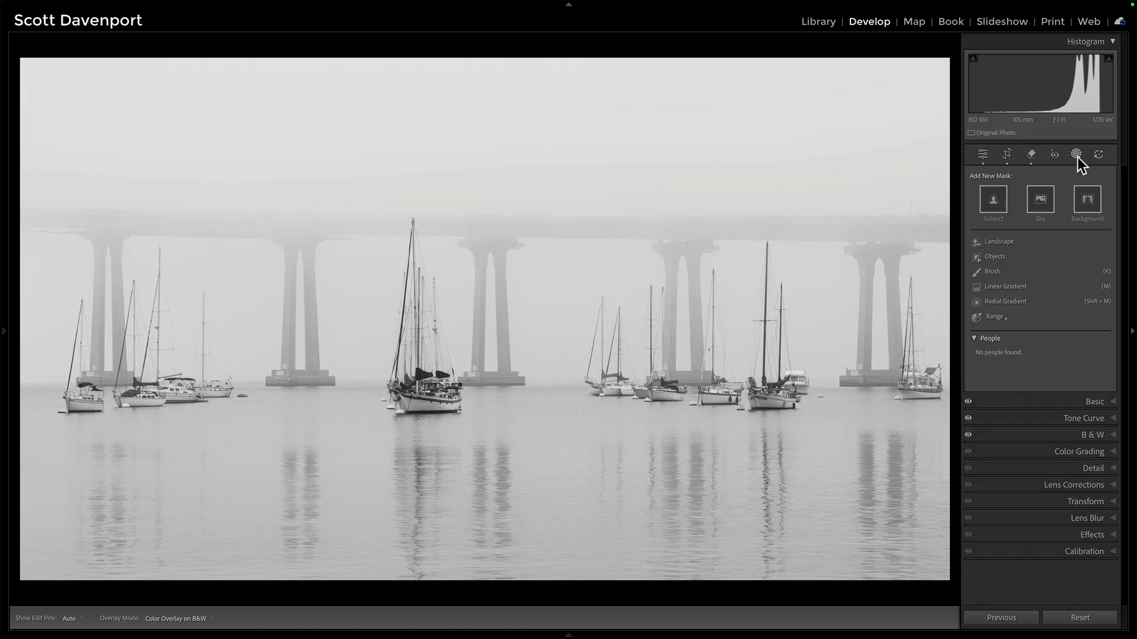
{"action": "left_click", "coordinate": [995, 242]}
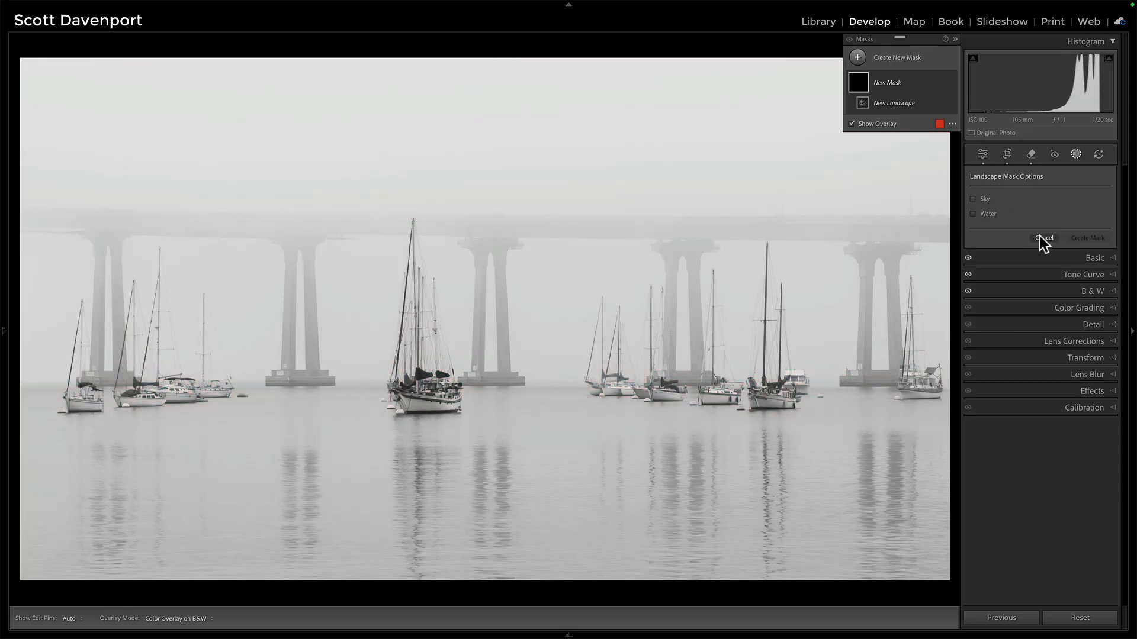
{"action": "left_click", "coordinate": [1040, 237]}
{"action": "left_click", "coordinate": [1006, 255]}
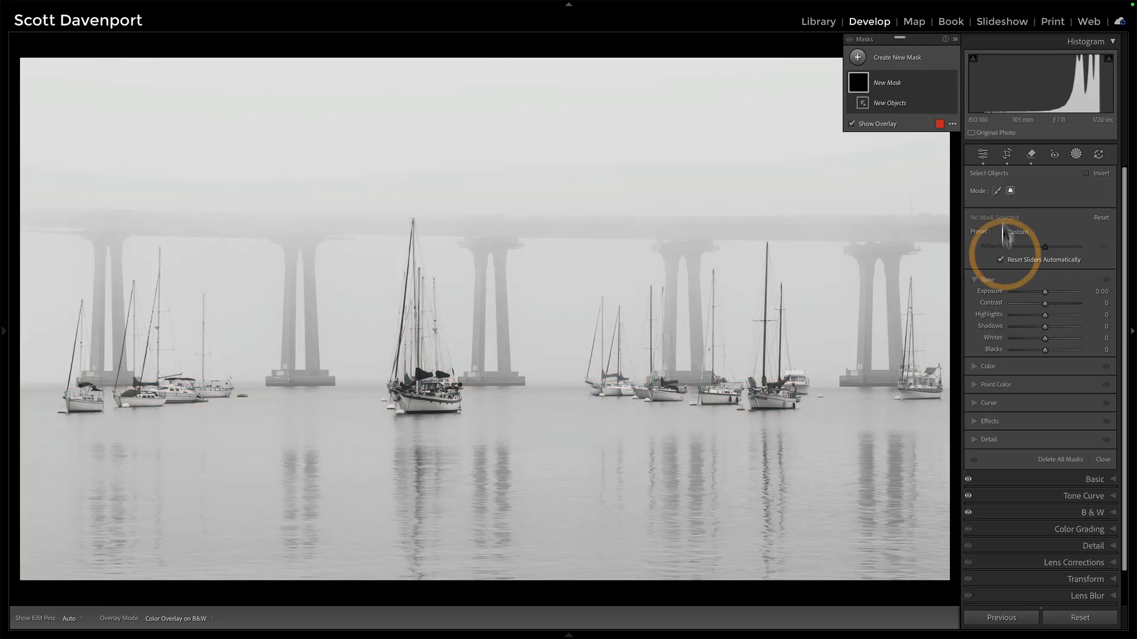
{"action": "left_click", "coordinate": [1009, 191]}
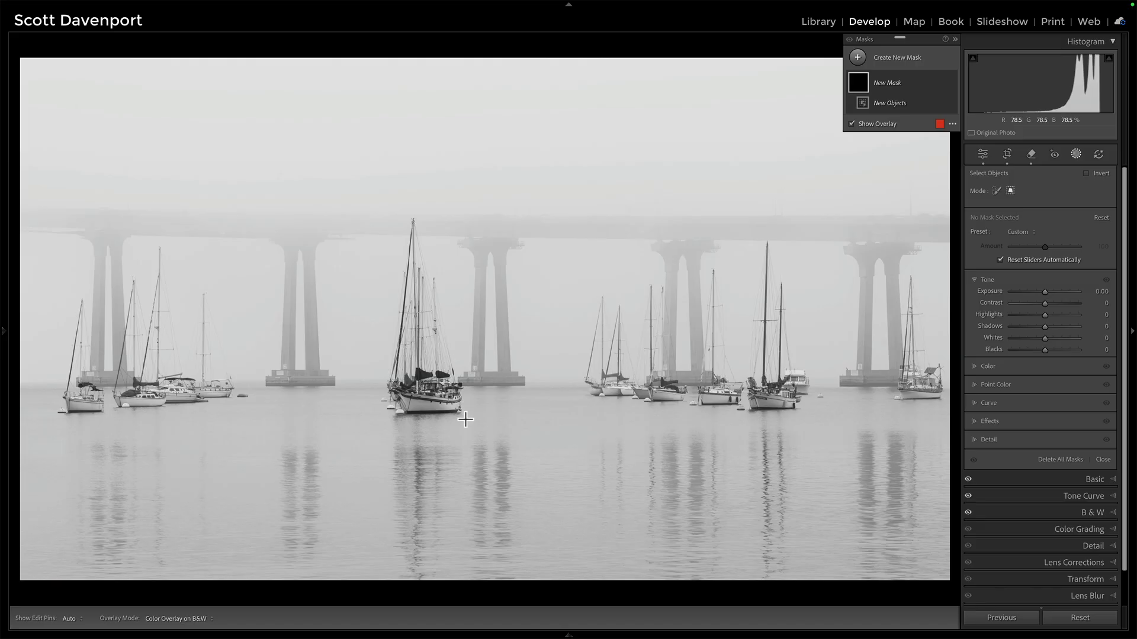
{"action": "left_click_drag", "start_coordinate": [466, 420], "coordinate": [383, 215]}
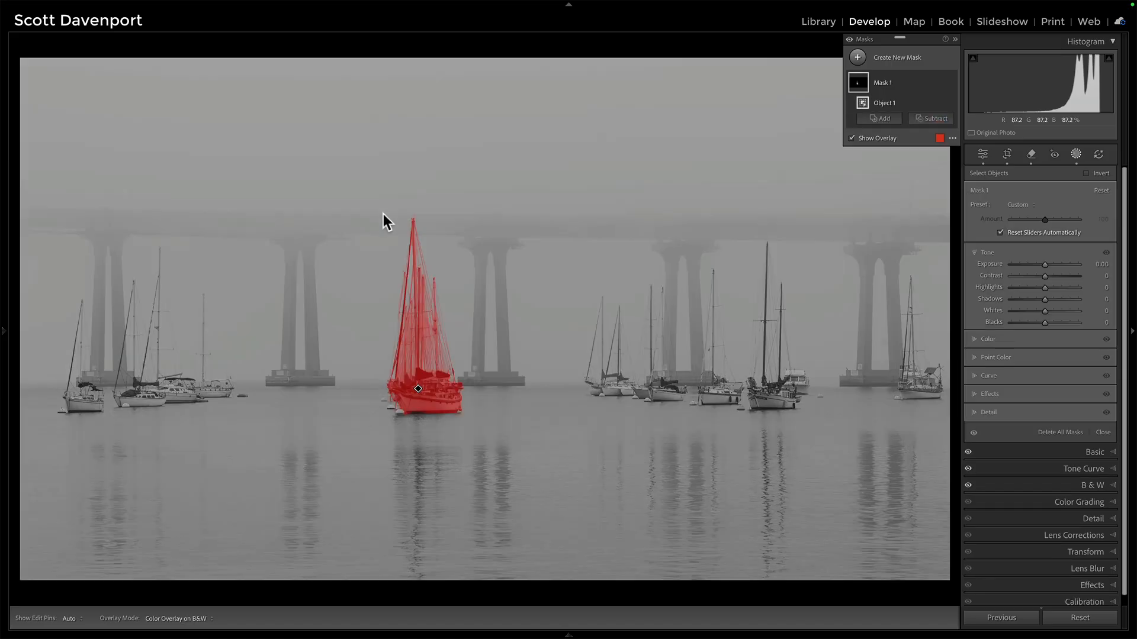
{"action": "left_click", "coordinate": [887, 118]}
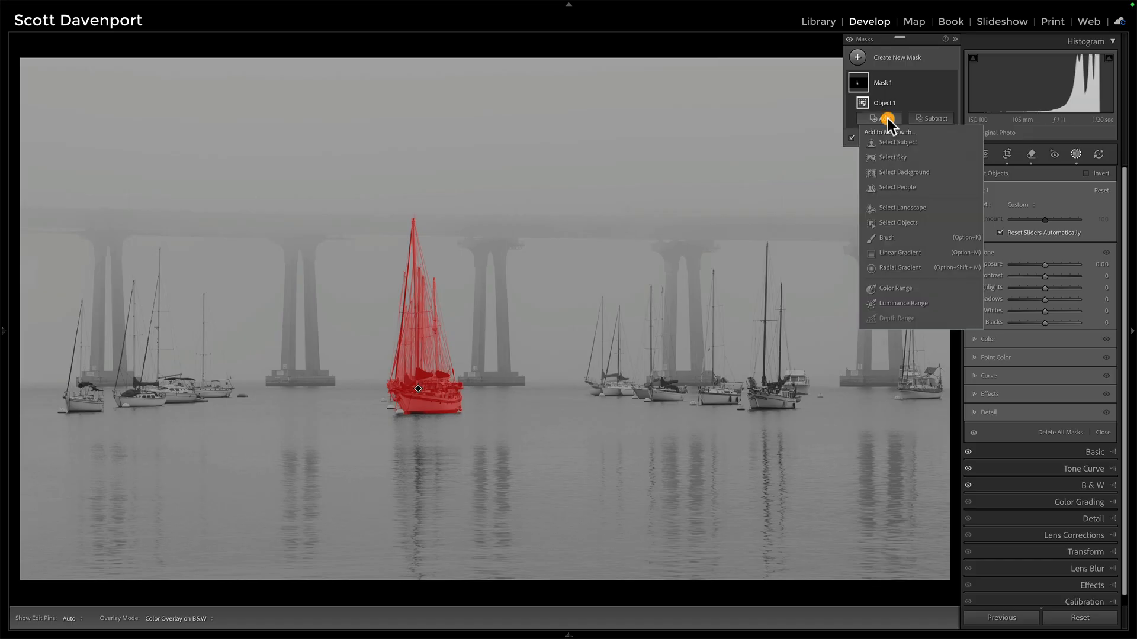
{"action": "left_click", "coordinate": [890, 222]}
{"action": "mouse_move", "coordinate": [802, 418]}
{"action": "left_mouse_down"}
{"action": "mouse_move", "coordinate": [784, 257]}
{"action": "mouse_move", "coordinate": [693, 241]}
{"action": "left_mouse_up"}
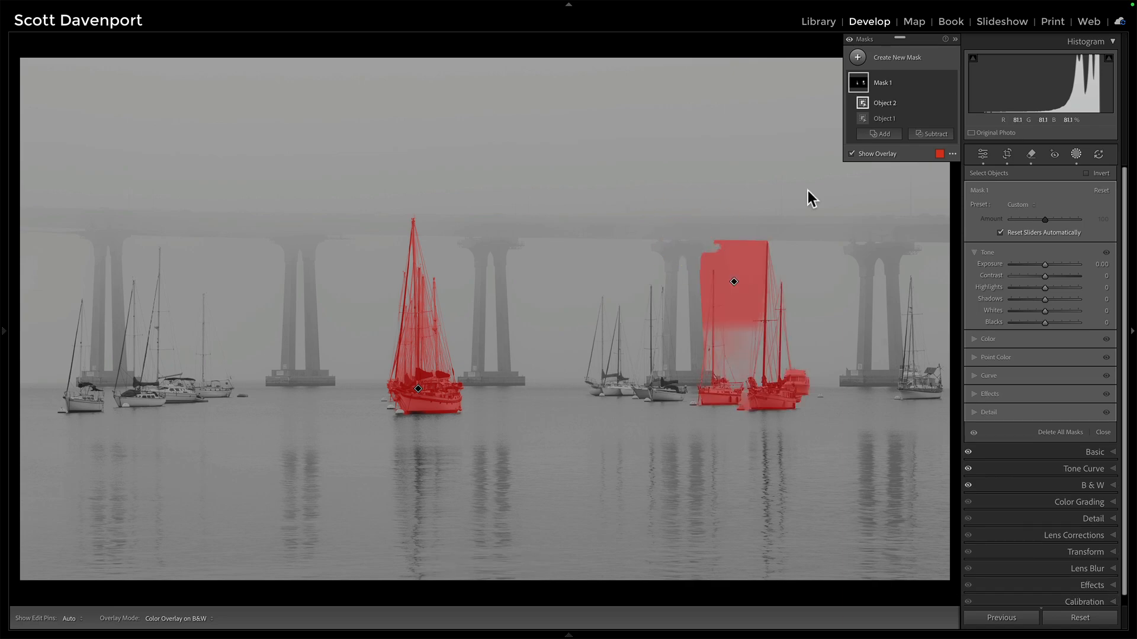
{"action": "left_click", "coordinate": [939, 103]}
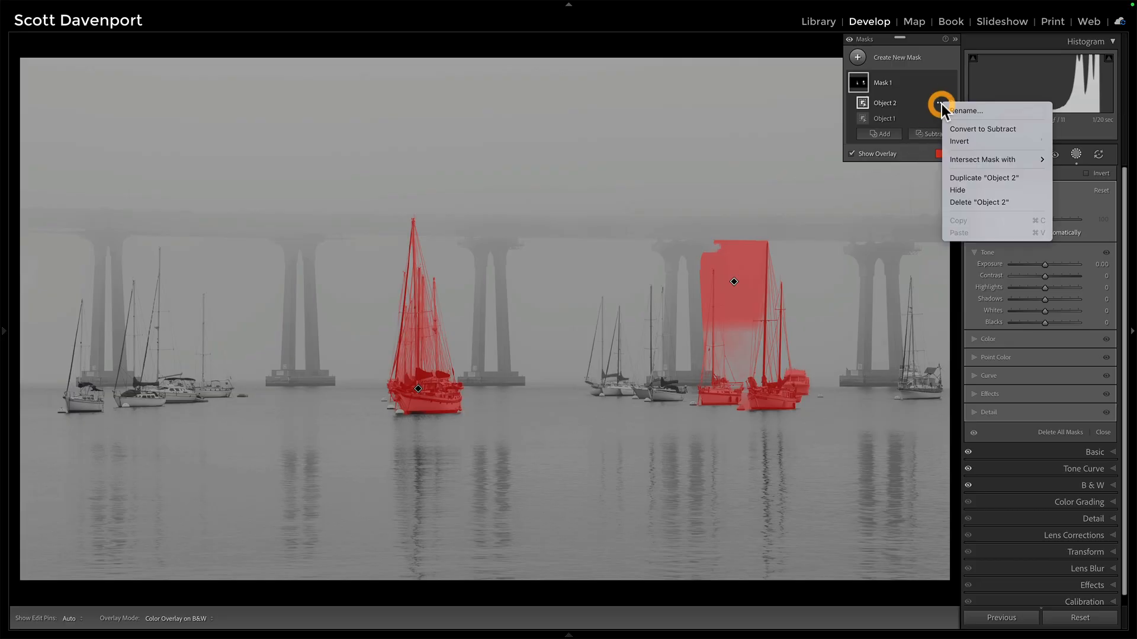
{"action": "left_click", "coordinate": [958, 201]}
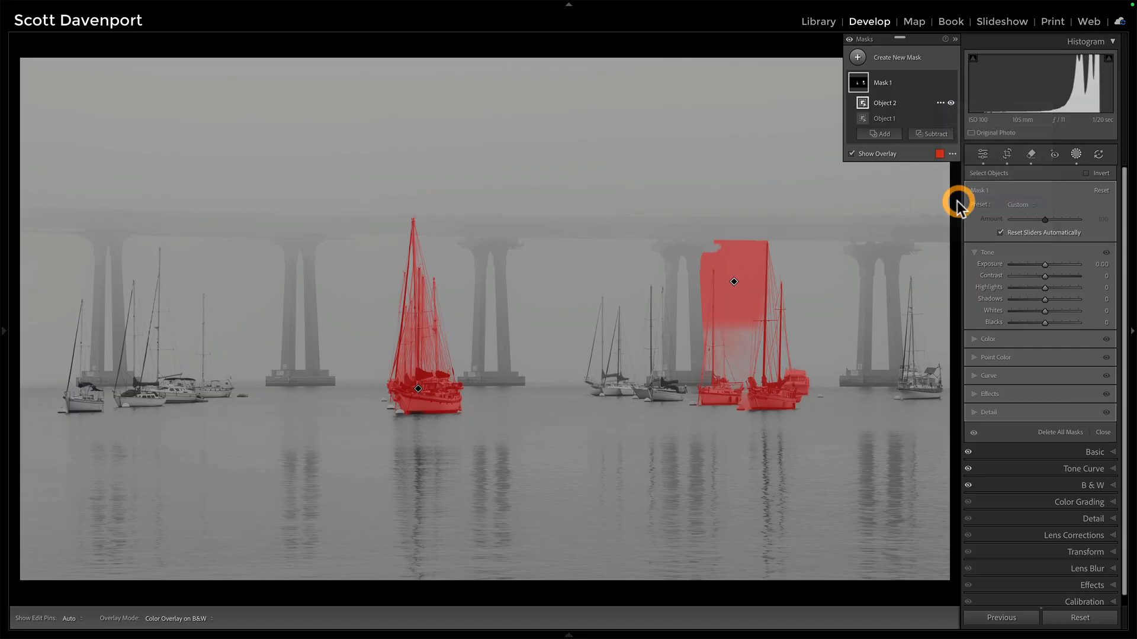
Add the tall sailboat right of centre to the mask with an object box selection.
{"action": "left_click", "coordinate": [883, 117]}
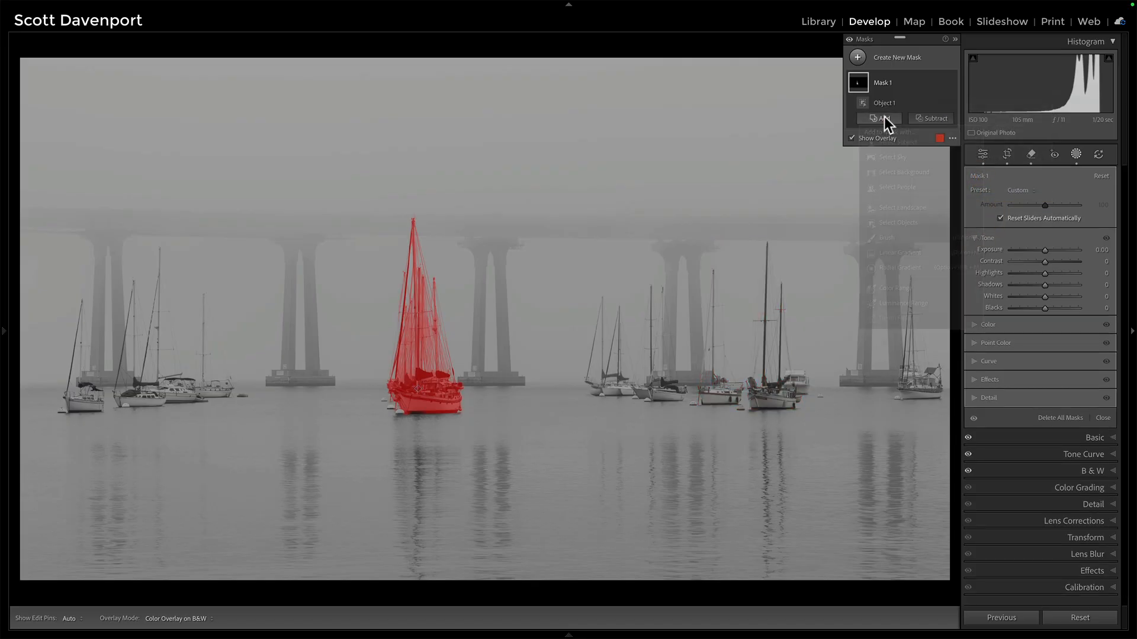
{"action": "left_click", "coordinate": [889, 223]}
{"action": "left_click_drag", "start_coordinate": [748, 416], "coordinate": [797, 240]}
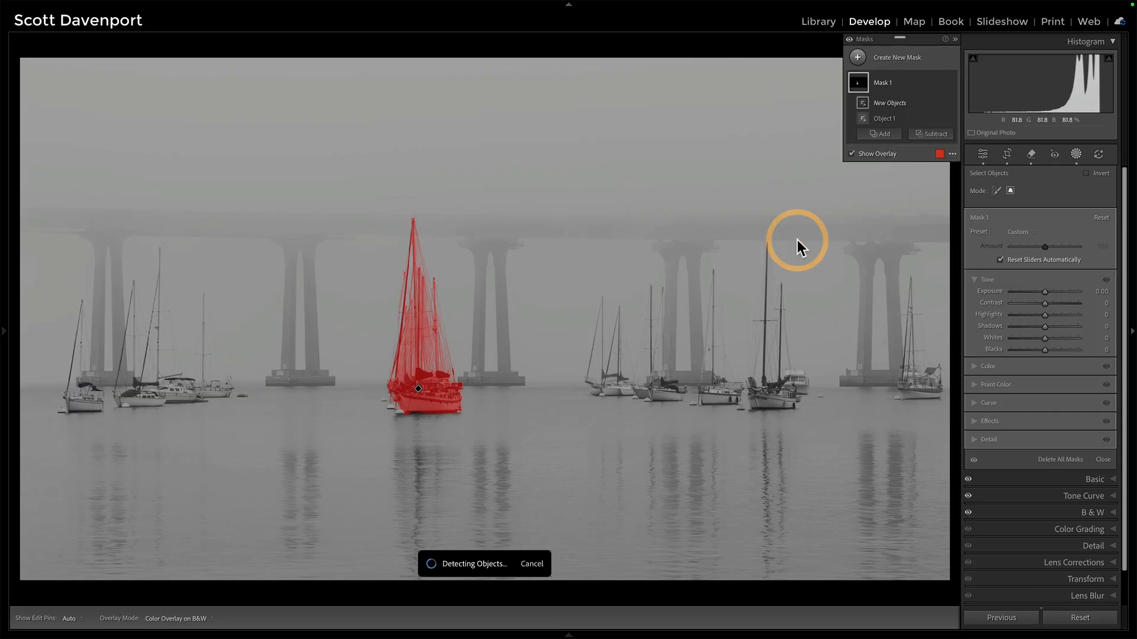
Add the dark-sailed sailboat just left of it to the mask with another object box selection.
{"action": "left_click", "coordinate": [885, 134]}
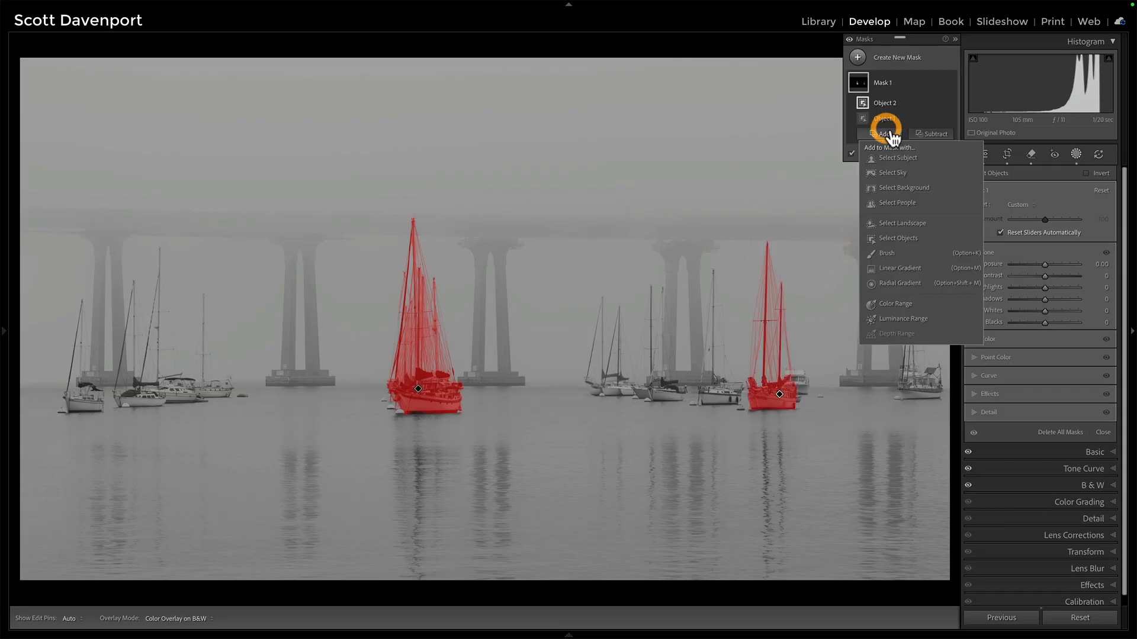
{"action": "left_click", "coordinate": [893, 238]}
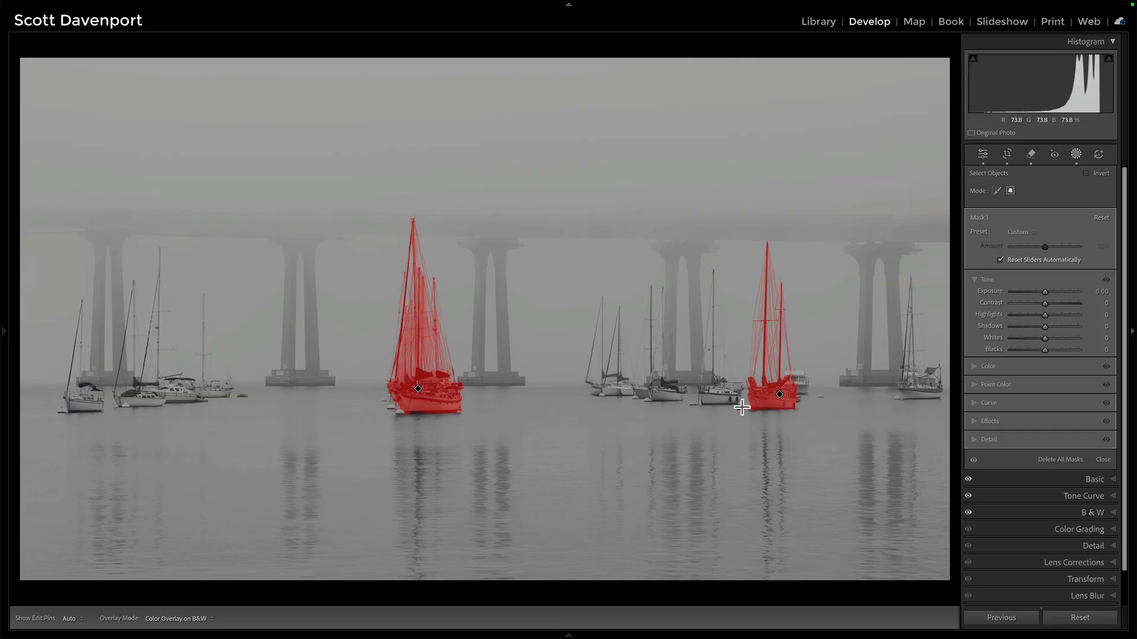
{"action": "left_click_drag", "start_coordinate": [742, 407], "coordinate": [699, 268]}
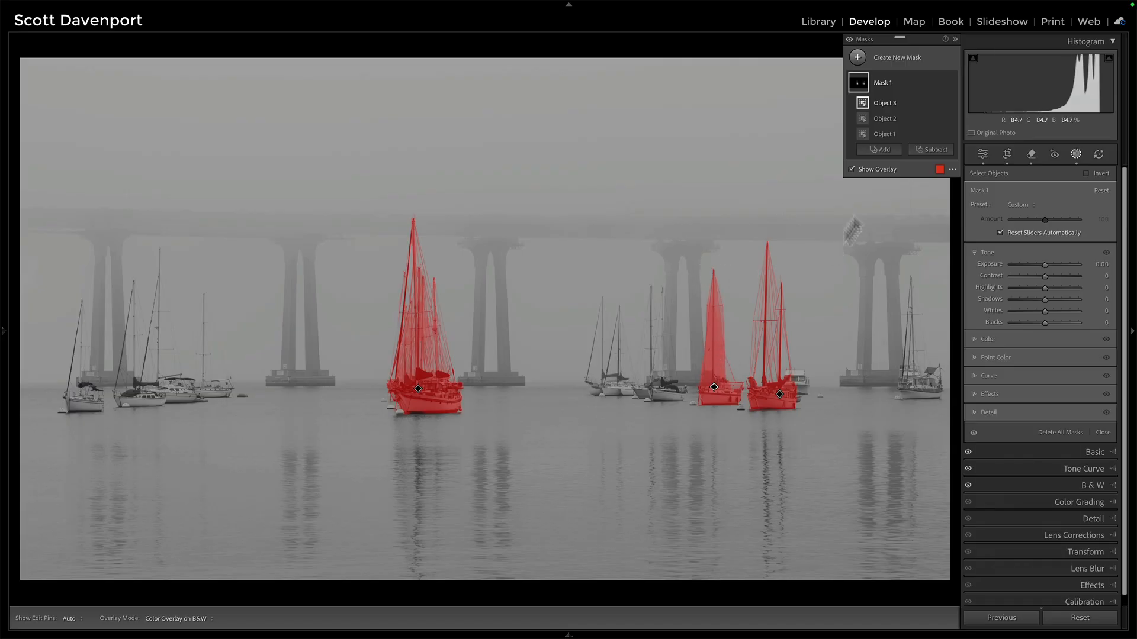
{"action": "left_click", "coordinate": [884, 150]}
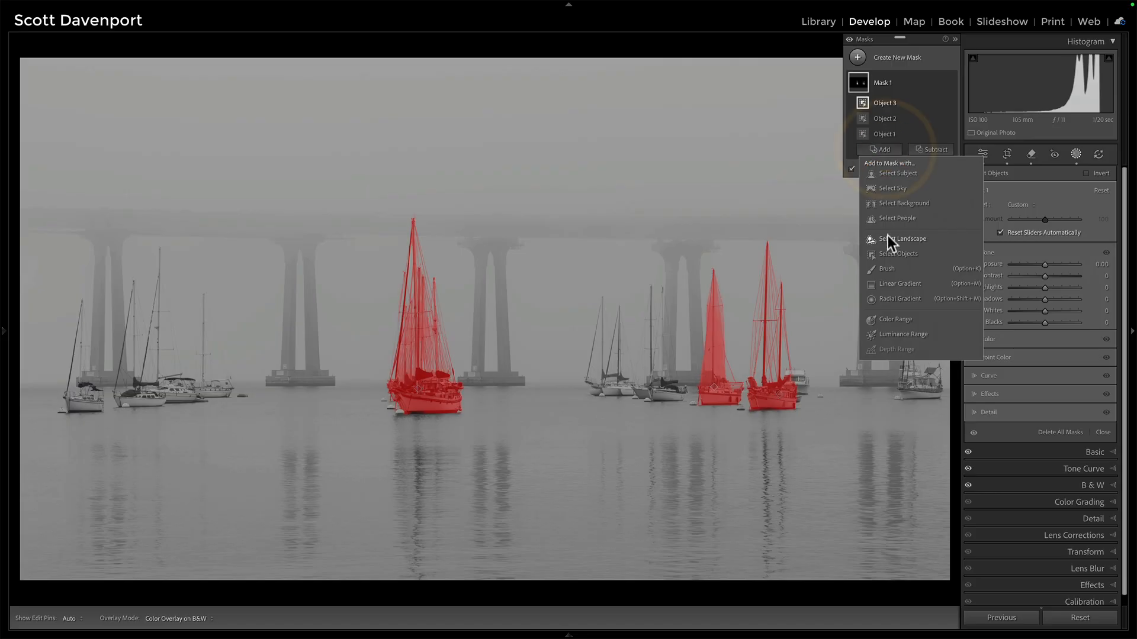
{"action": "left_click", "coordinate": [888, 254]}
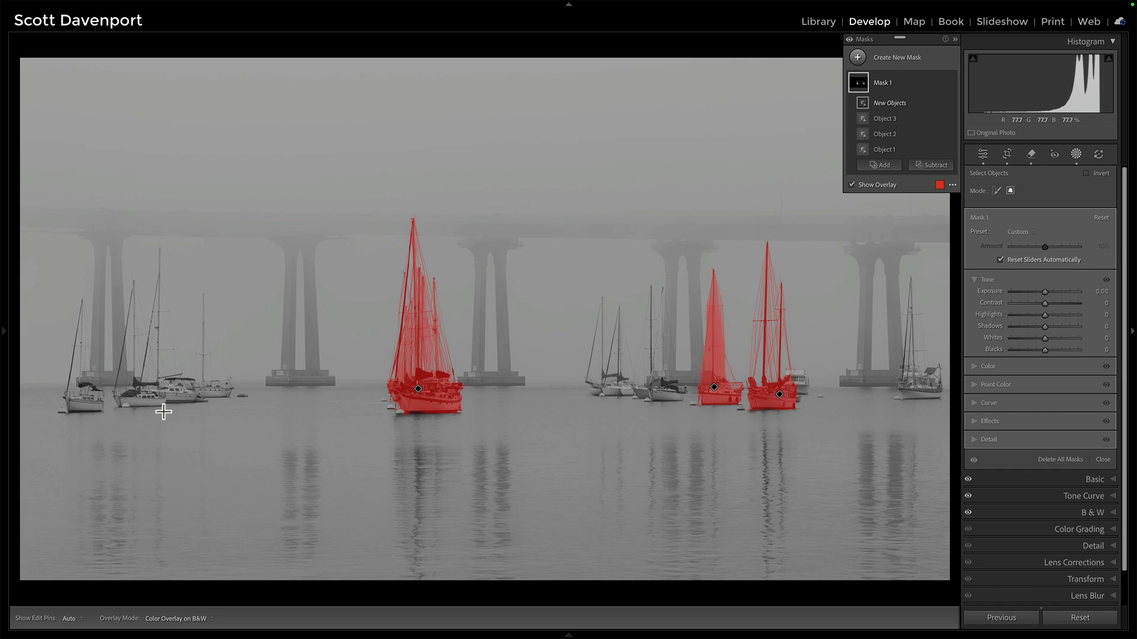
{"action": "left_click_drag", "start_coordinate": [164, 411], "coordinate": [62, 292]}
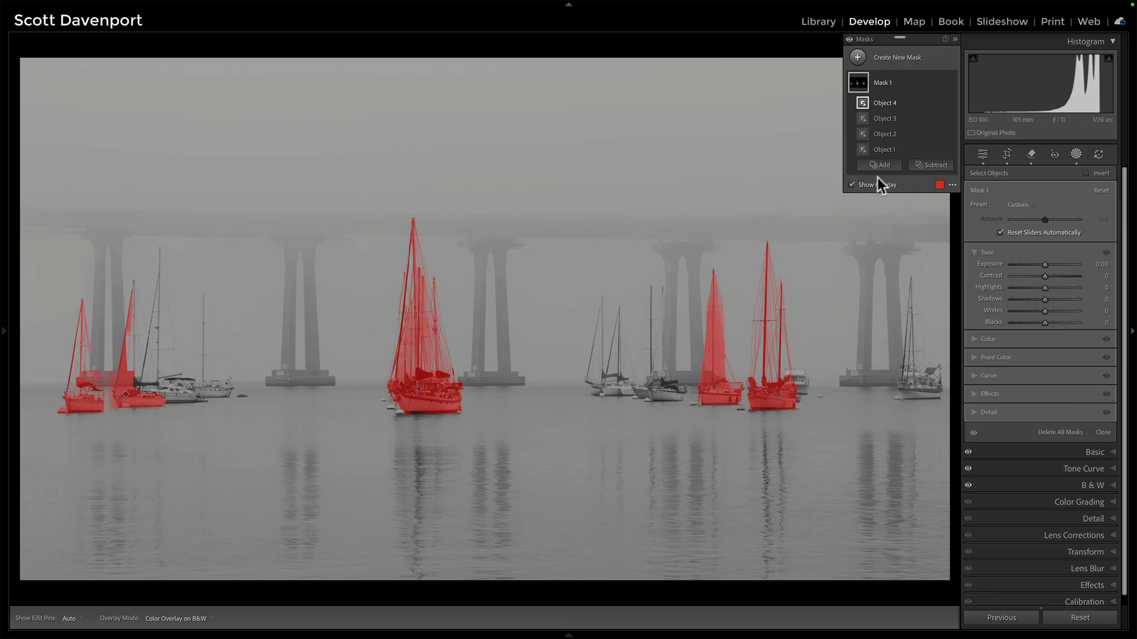
{"action": "left_click", "coordinate": [939, 103]}
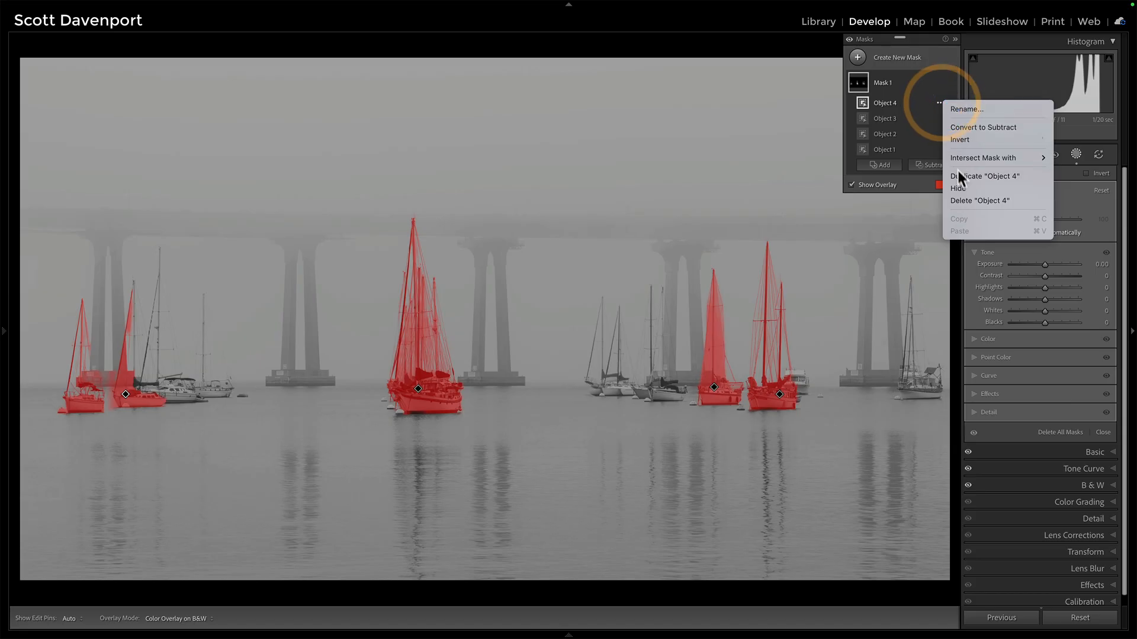
{"action": "left_click", "coordinate": [960, 200]}
Add the leftmost sailboat to the mask by brushing over its hull in object-select brush mode.
{"action": "left_click", "coordinate": [885, 150]}
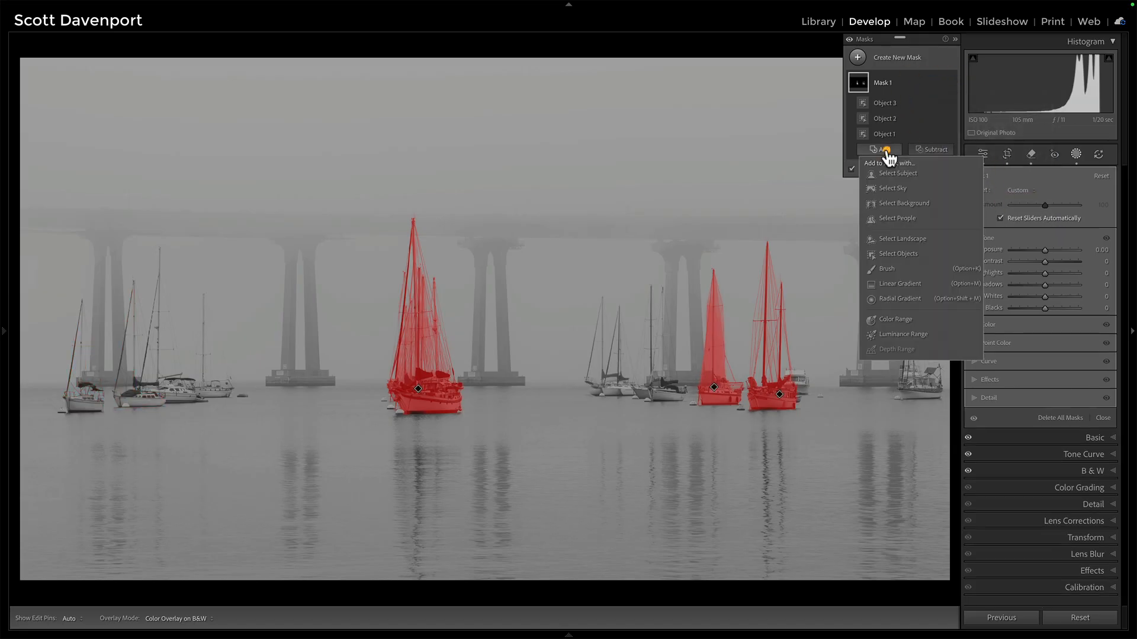
{"action": "left_click", "coordinate": [894, 255]}
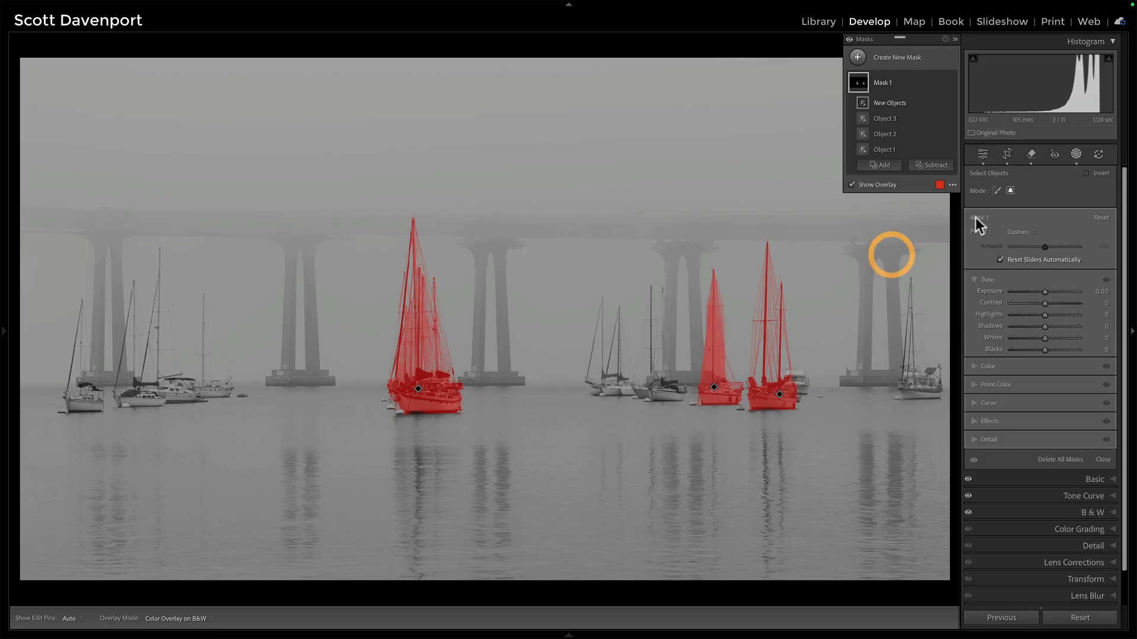
{"action": "left_click", "coordinate": [997, 191]}
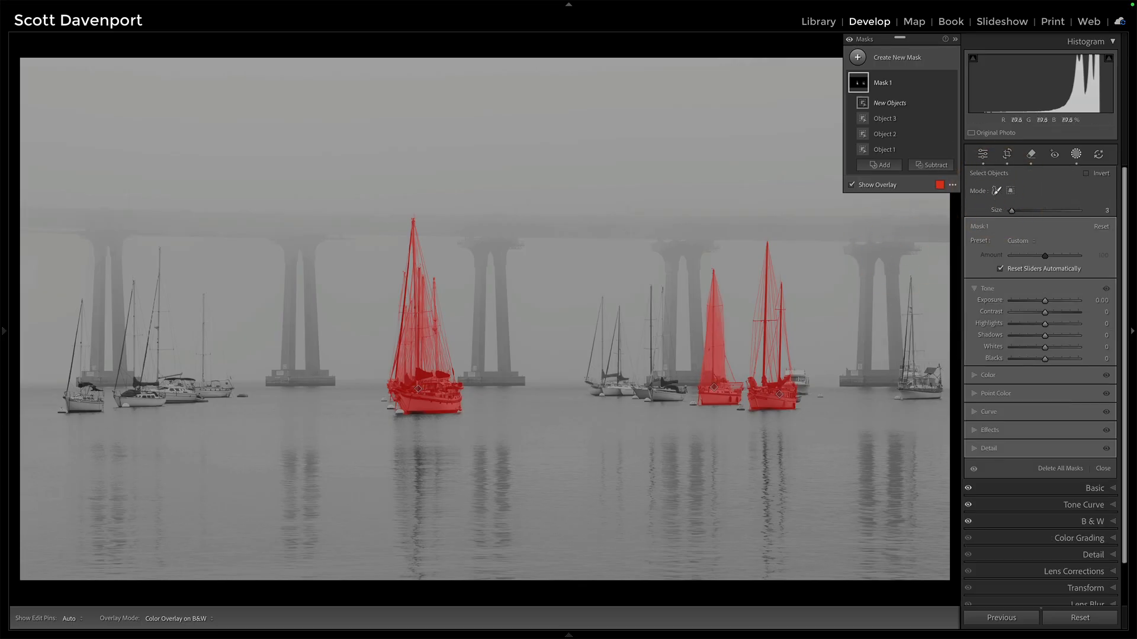
{"action": "mouse_move", "coordinate": [101, 407]}
{"action": "left_mouse_down"}
{"action": "mouse_move", "coordinate": [80, 383]}
{"action": "mouse_move", "coordinate": [81, 317]}
{"action": "mouse_move", "coordinate": [64, 402]}
{"action": "mouse_move", "coordinate": [97, 412]}
{"action": "mouse_move", "coordinate": [75, 378]}
{"action": "mouse_move", "coordinate": [77, 347]}
{"action": "mouse_move", "coordinate": [83, 406]}
{"action": "left_mouse_up"}
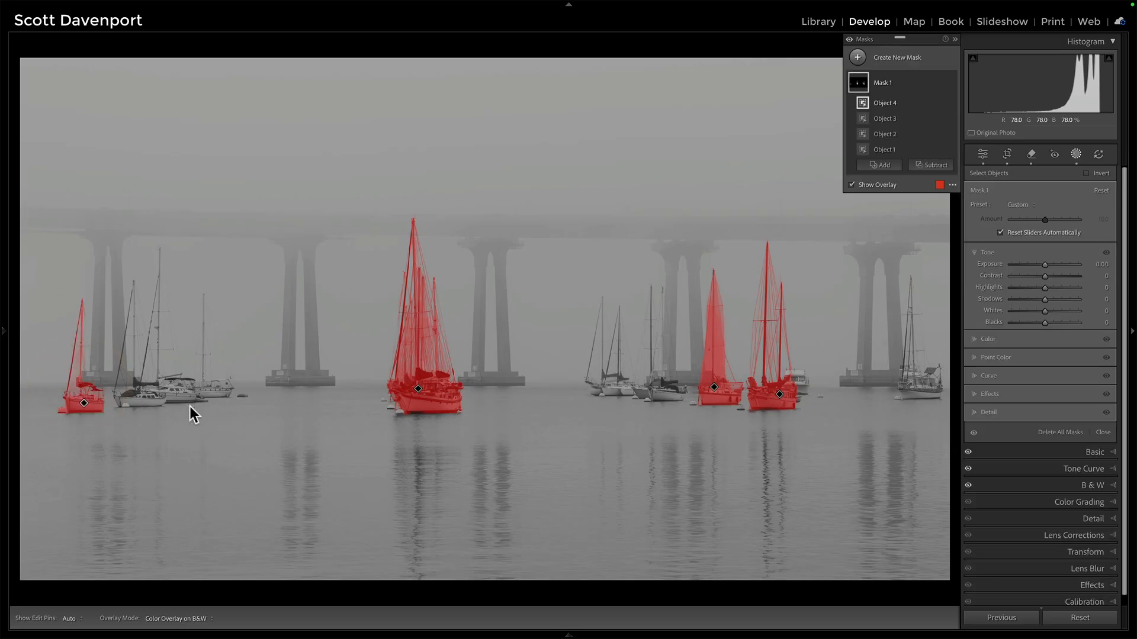
{"action": "left_click", "coordinate": [868, 165]}
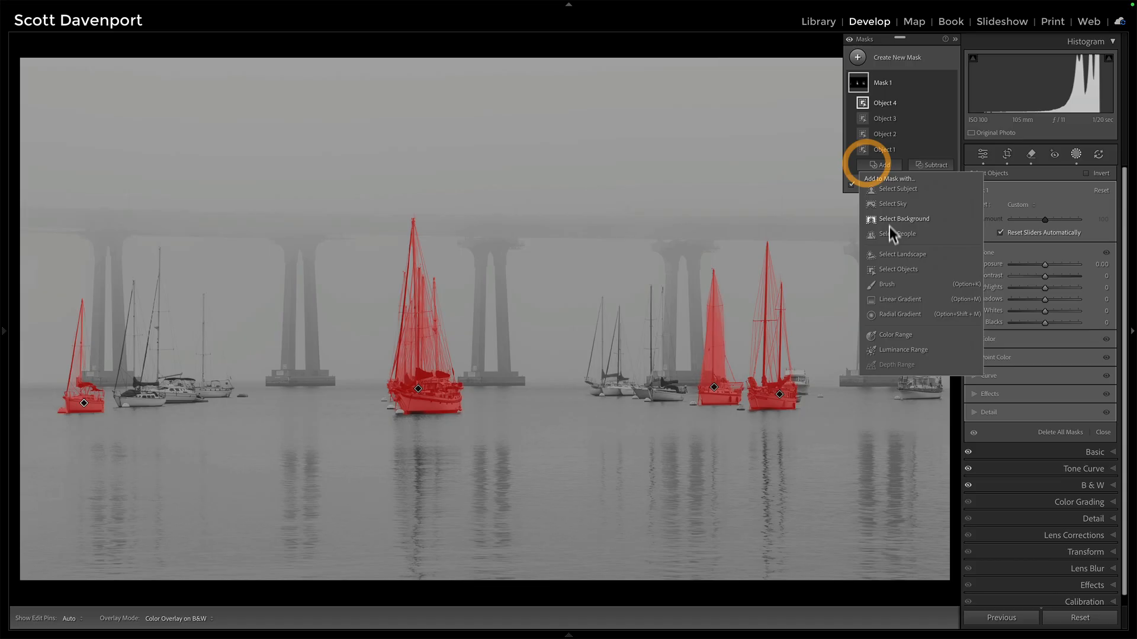
{"action": "left_click", "coordinate": [887, 267]}
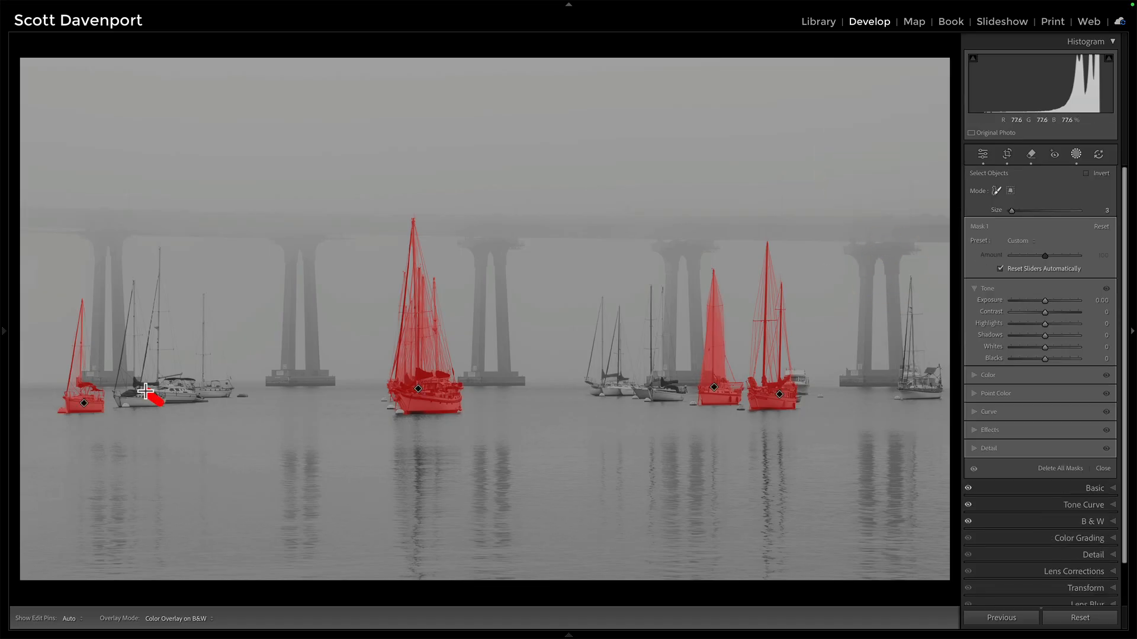
{"action": "mouse_move", "coordinate": [125, 393]}
{"action": "left_mouse_down"}
{"action": "mouse_move", "coordinate": [160, 399]}
{"action": "mouse_move", "coordinate": [118, 397]}
{"action": "mouse_move", "coordinate": [133, 291]}
{"action": "mouse_move", "coordinate": [158, 389]}
{"action": "mouse_move", "coordinate": [135, 383]}
{"action": "mouse_move", "coordinate": [134, 308]}
{"action": "left_mouse_up"}
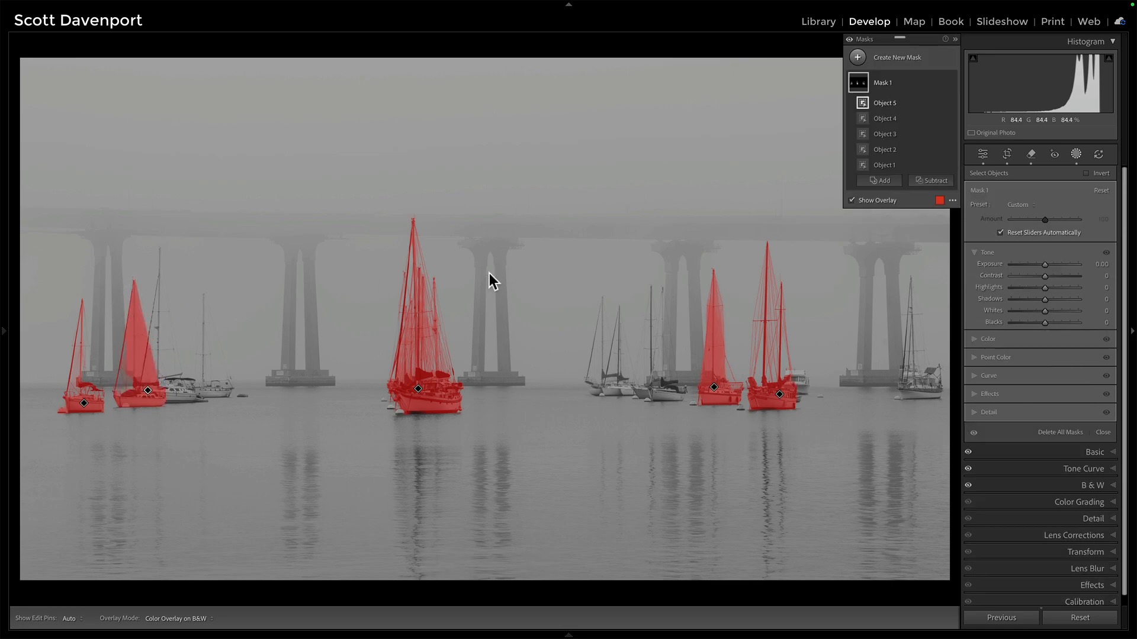
{"action": "right_click", "coordinate": [938, 102]}
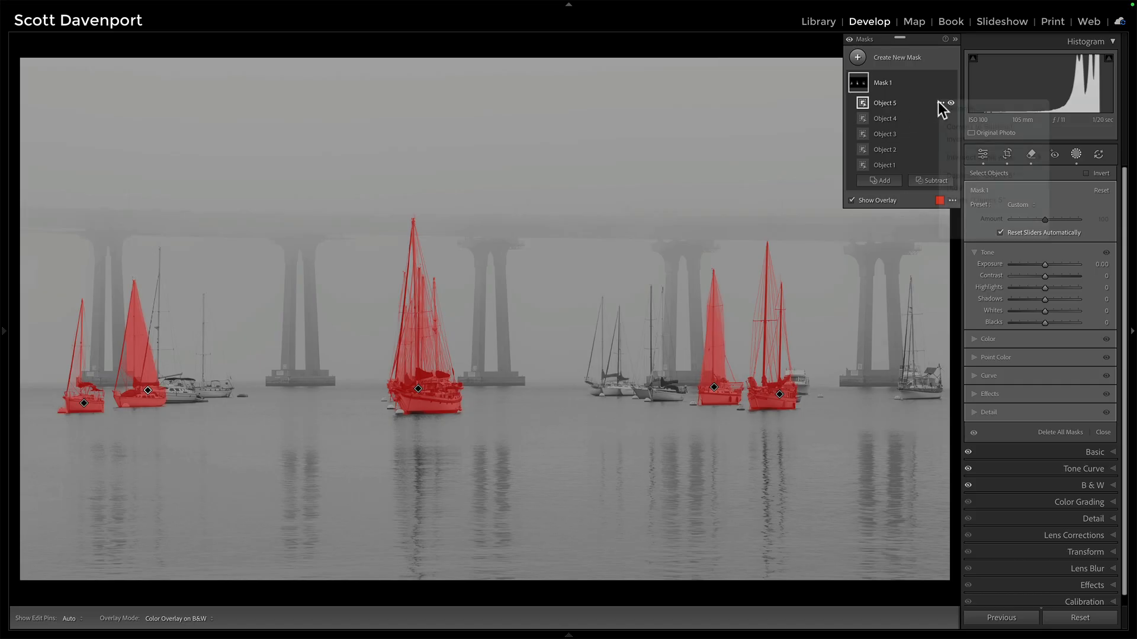
{"action": "left_click", "coordinate": [953, 199]}
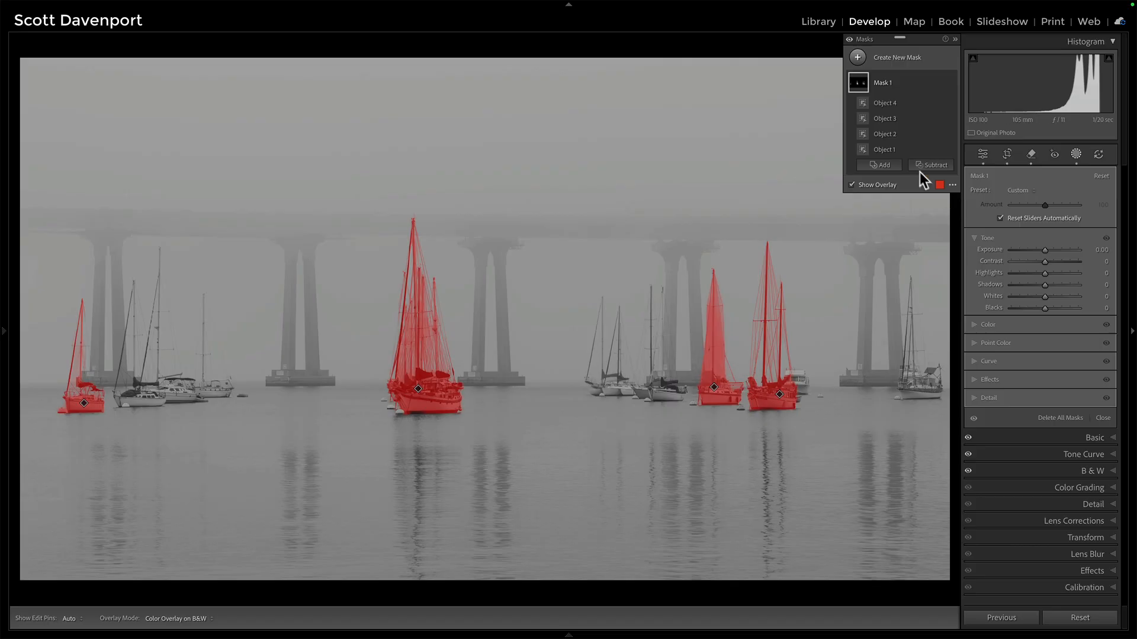
Add the second sailboat from the left to the mask by brushing over its hull.
{"action": "left_click", "coordinate": [880, 165]}
{"action": "left_click", "coordinate": [892, 274]}
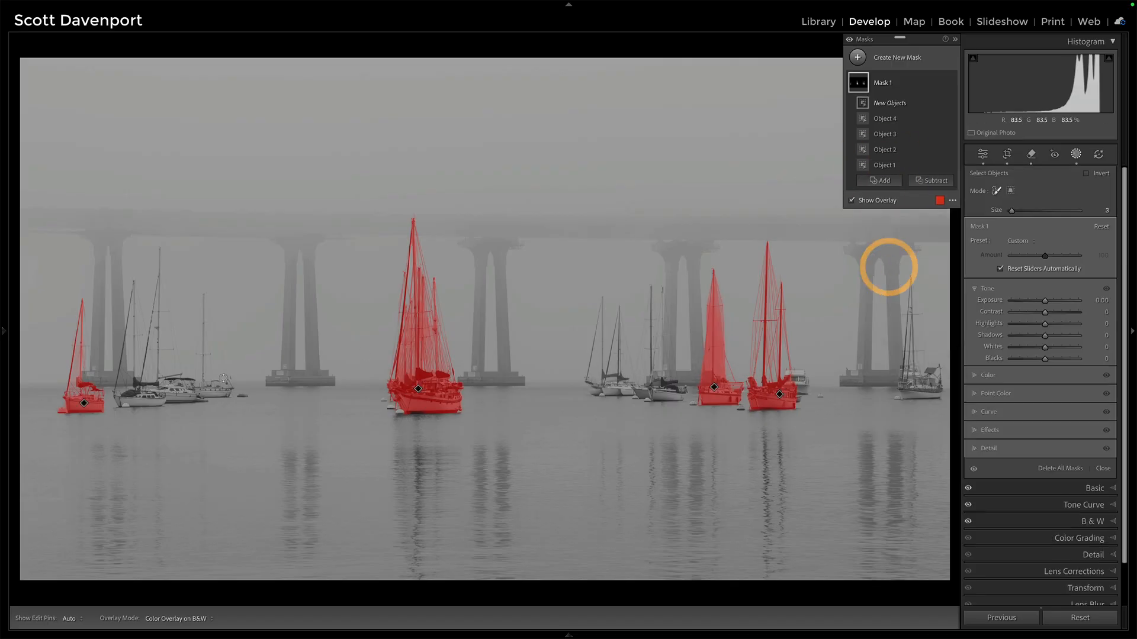
{"action": "mouse_move", "coordinate": [141, 383]}
{"action": "left_mouse_down"}
{"action": "mouse_move", "coordinate": [124, 404]}
{"action": "mouse_move", "coordinate": [160, 402]}
{"action": "mouse_move", "coordinate": [132, 385]}
{"action": "mouse_move", "coordinate": [120, 394]}
{"action": "mouse_move", "coordinate": [154, 397]}
{"action": "mouse_move", "coordinate": [130, 392]}
{"action": "left_mouse_up"}
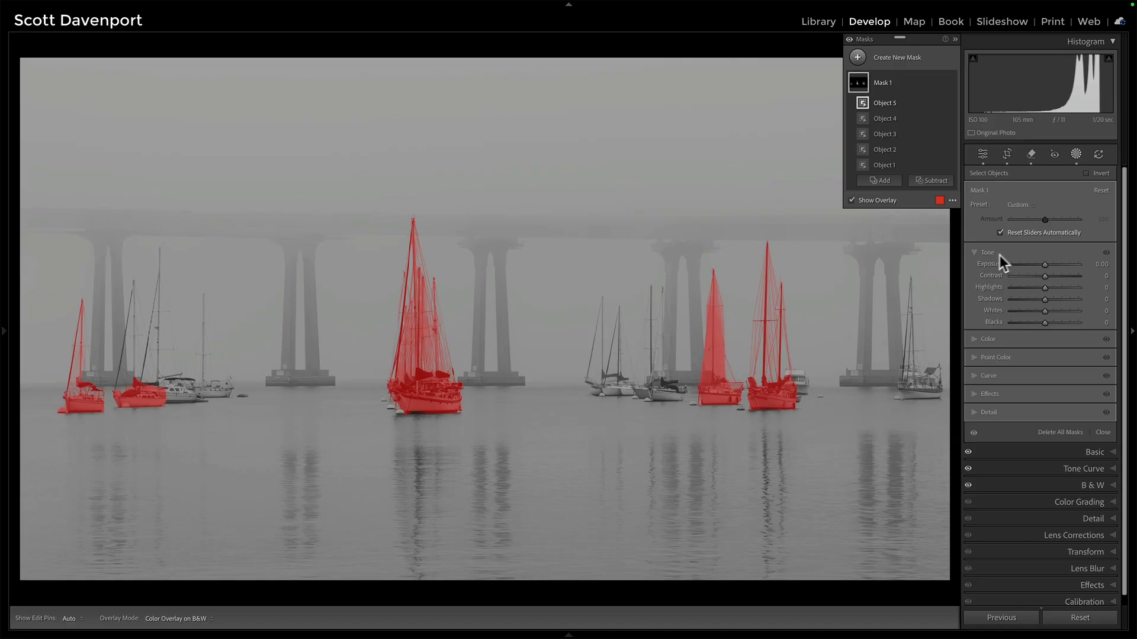
Raise the mask's Texture to 23 and Clarity to 27 in its Effects settings.
{"action": "left_click", "coordinate": [974, 393]}
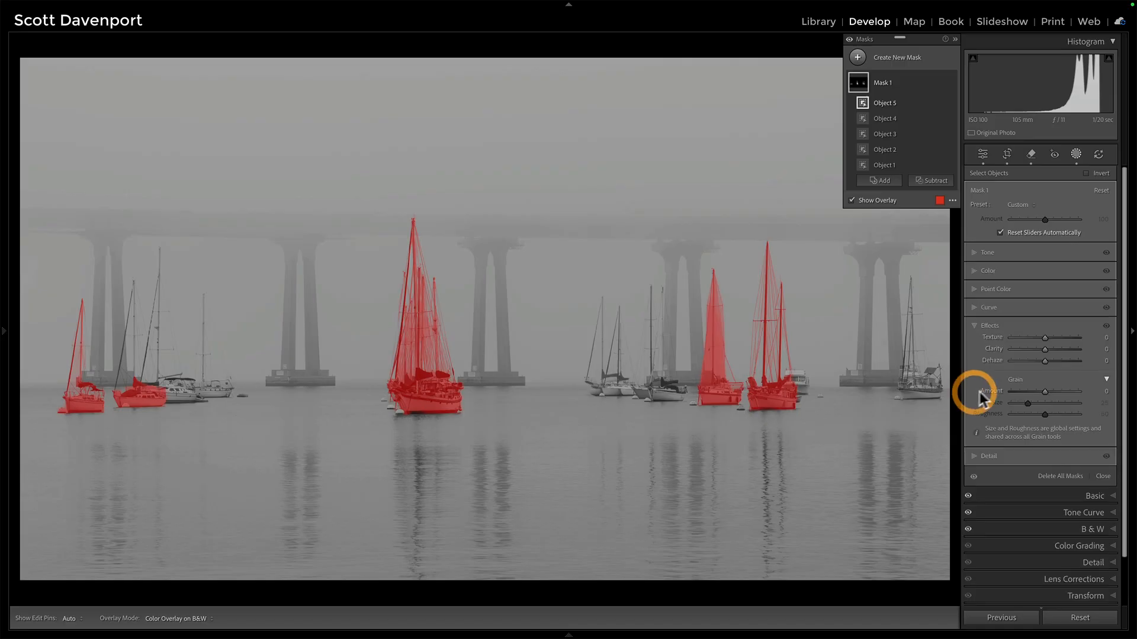
{"action": "key", "text": "o"}
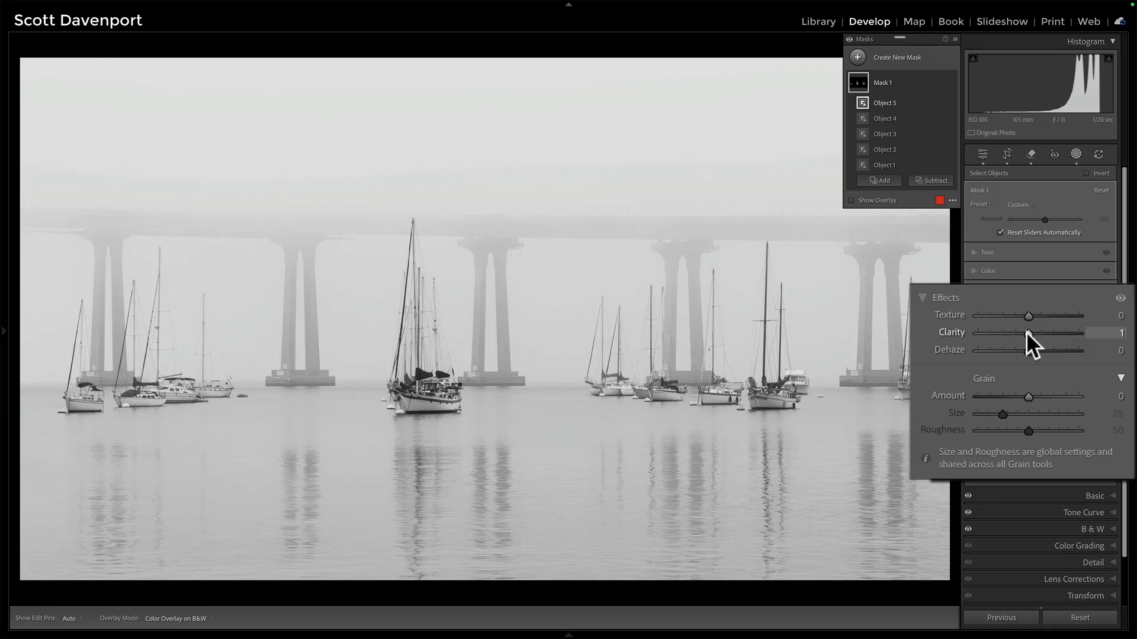
{"action": "mouse_move", "coordinate": [1028, 333]}
{"action": "left_mouse_down"}
{"action": "mouse_move", "coordinate": [1064, 327]}
{"action": "mouse_move", "coordinate": [1032, 328]}
{"action": "mouse_move", "coordinate": [1042, 328]}
{"action": "mouse_move", "coordinate": [1026, 315]}
{"action": "mouse_move", "coordinate": [1036, 315]}
{"action": "left_mouse_up"}
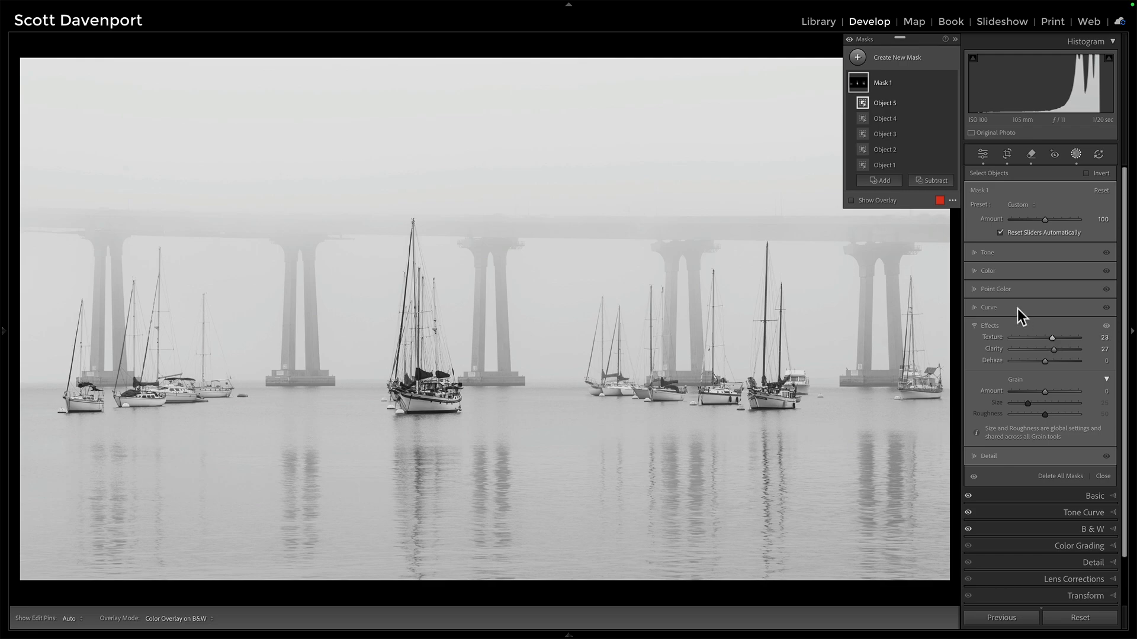
Lower the mask's Exposure to -2.65 to darken the selected sailboats into silhouettes.
{"action": "left_click", "coordinate": [974, 252]}
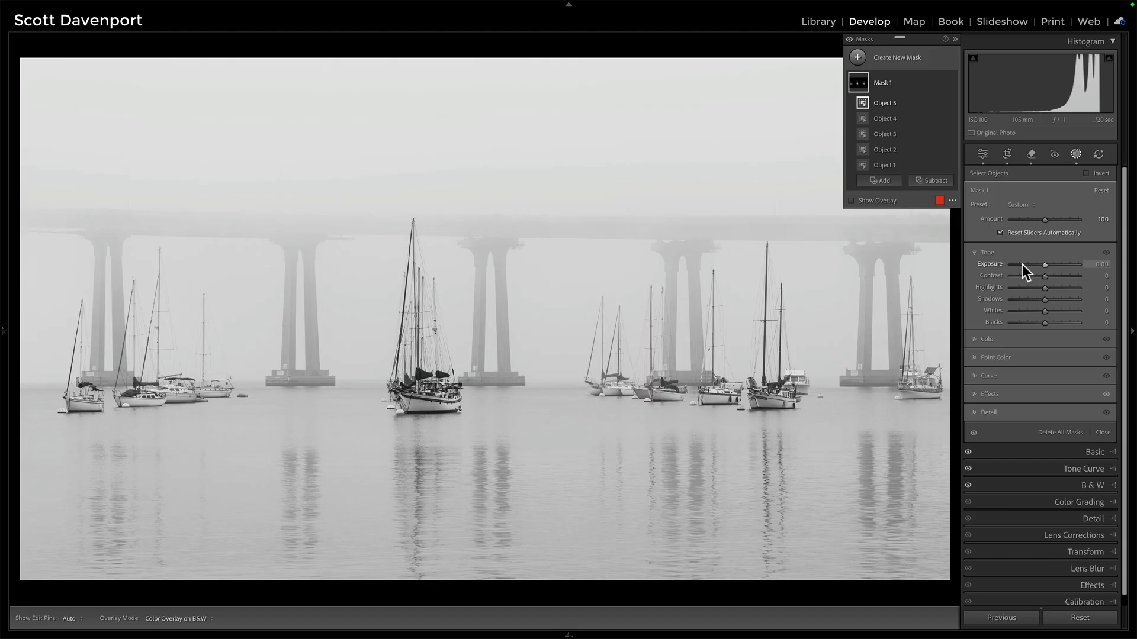
{"action": "left_click", "coordinate": [1022, 264]}
{"action": "mouse_move", "coordinate": [858, 83]}
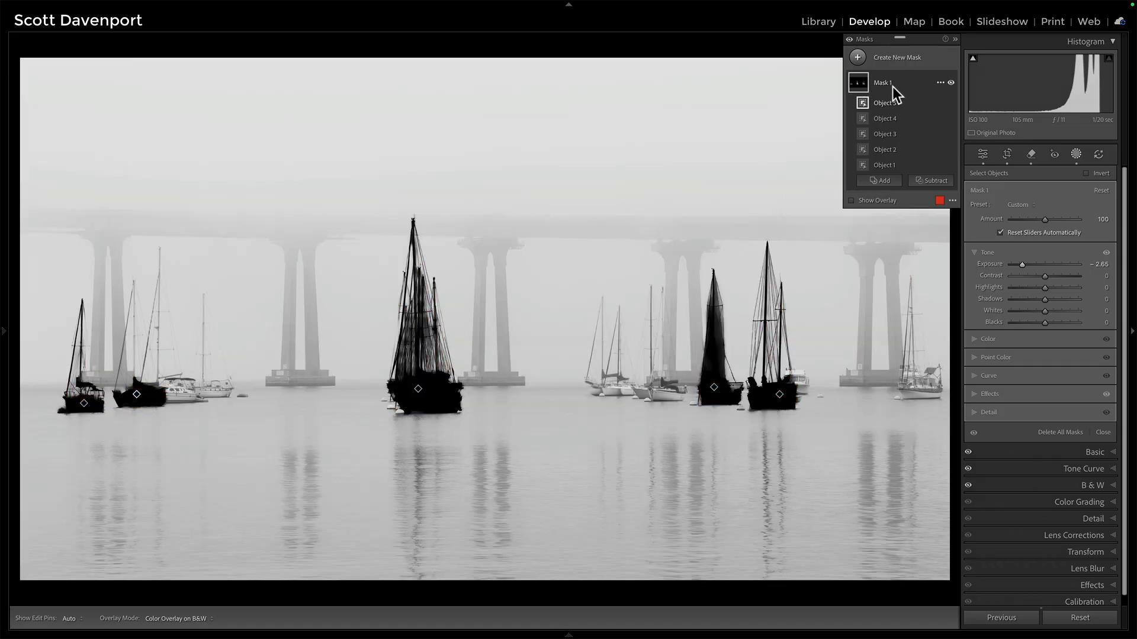
Set the mask overlay mode to Color Overlay on B&W and reset Mask 1's Exposure to 0.
{"action": "left_click", "coordinate": [952, 200]}
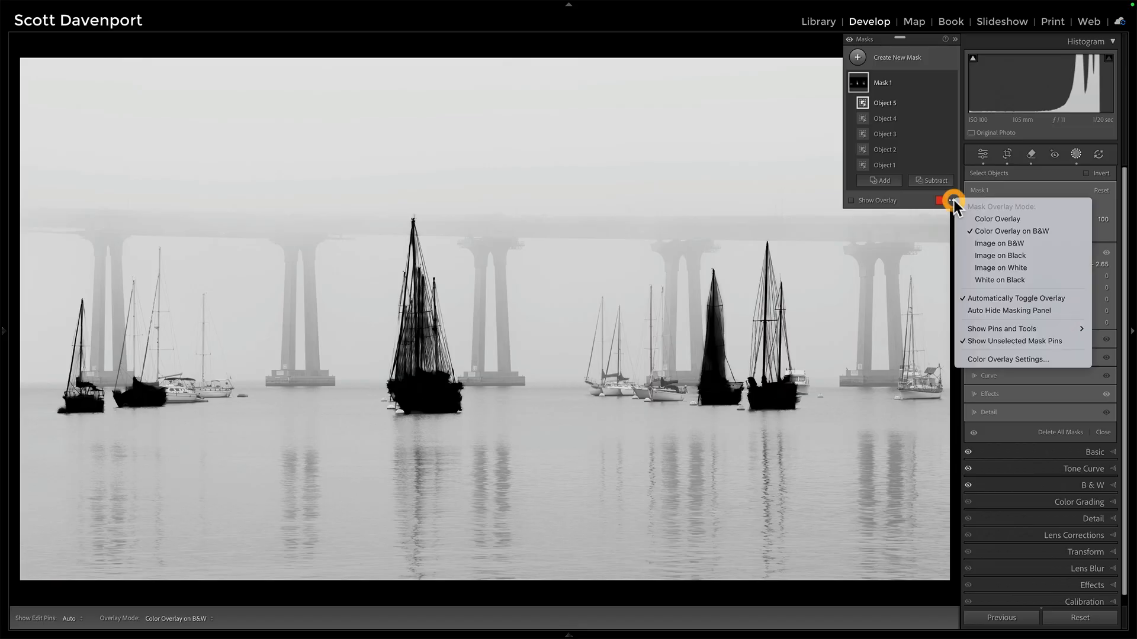
{"action": "left_click", "coordinate": [984, 231]}
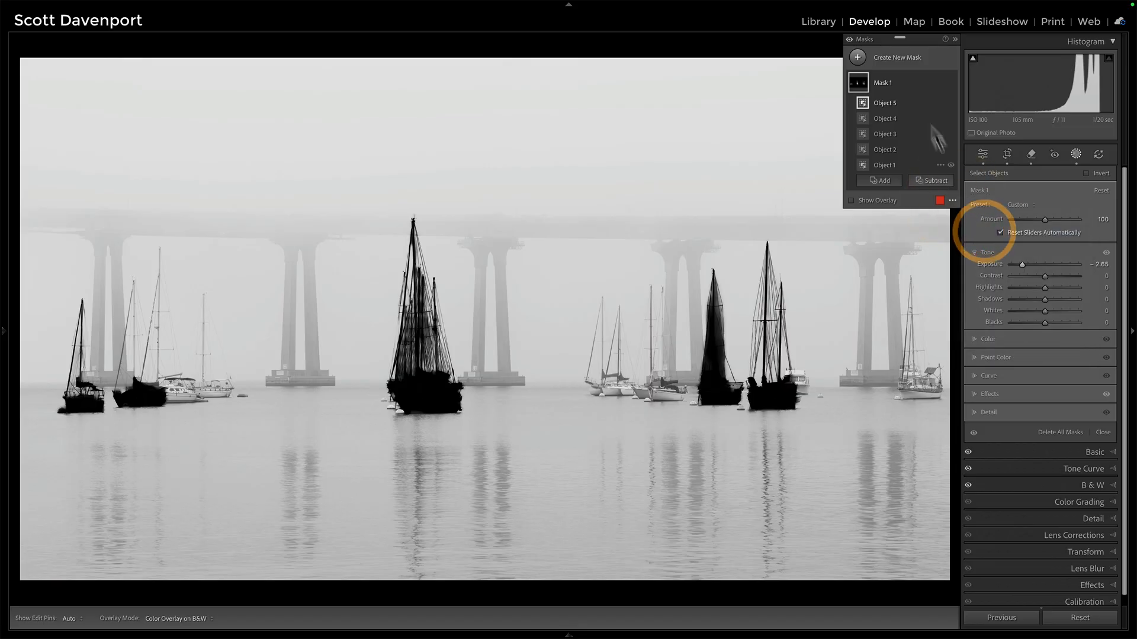
{"action": "double_click", "coordinate": [984, 261]}
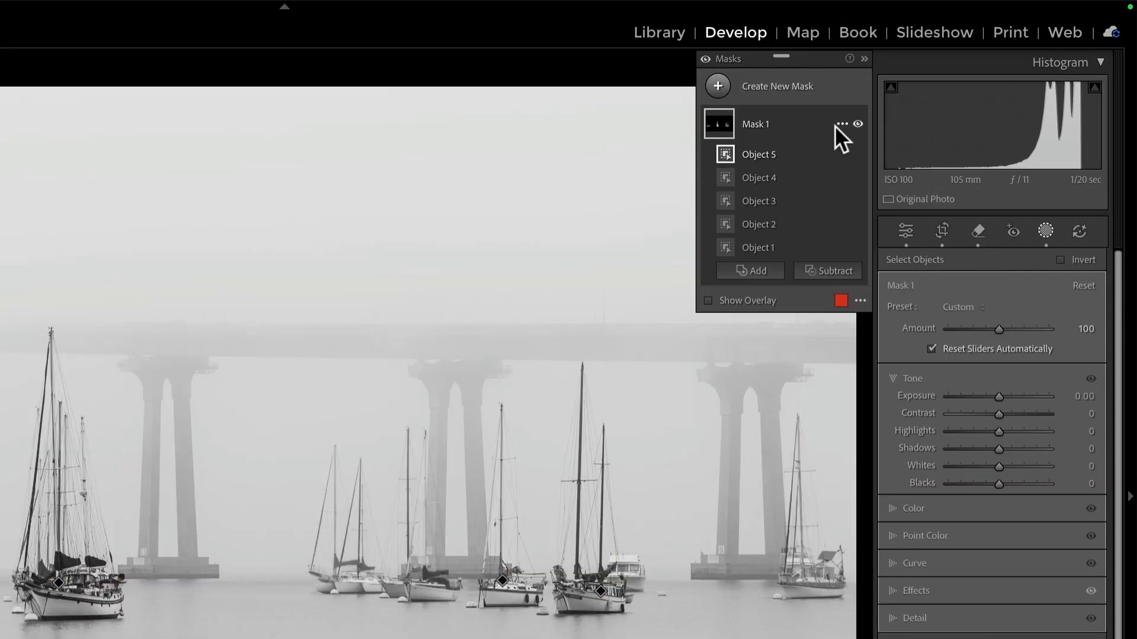
Duplicate and invert Mask 1, and turn off the mask overlay.
{"action": "left_click", "coordinate": [841, 124]}
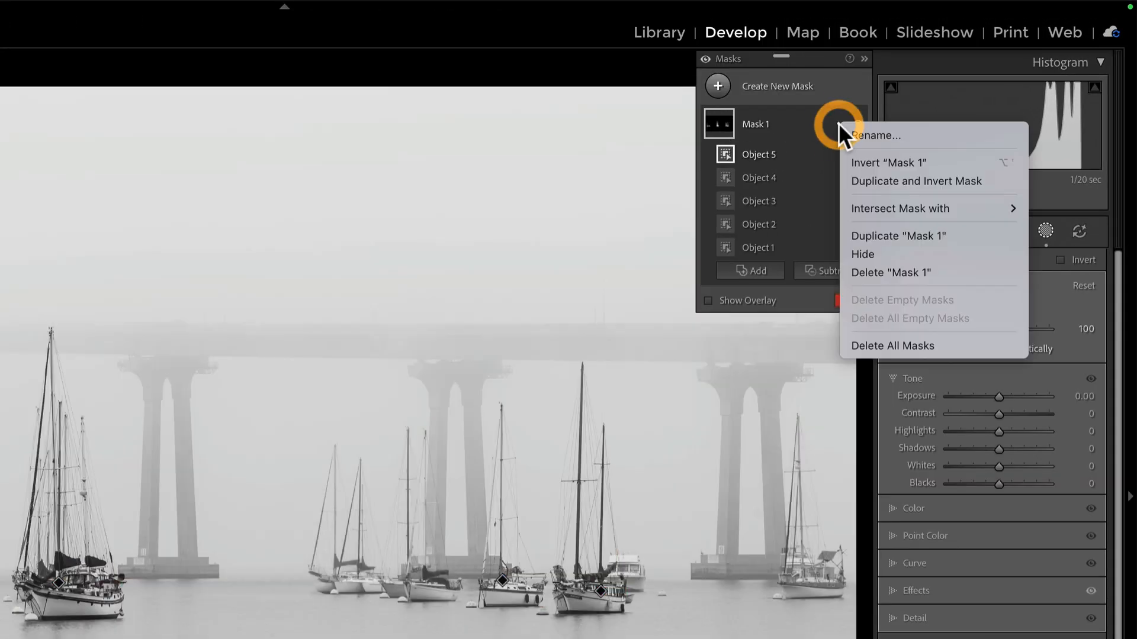
{"action": "left_click", "coordinate": [862, 183]}
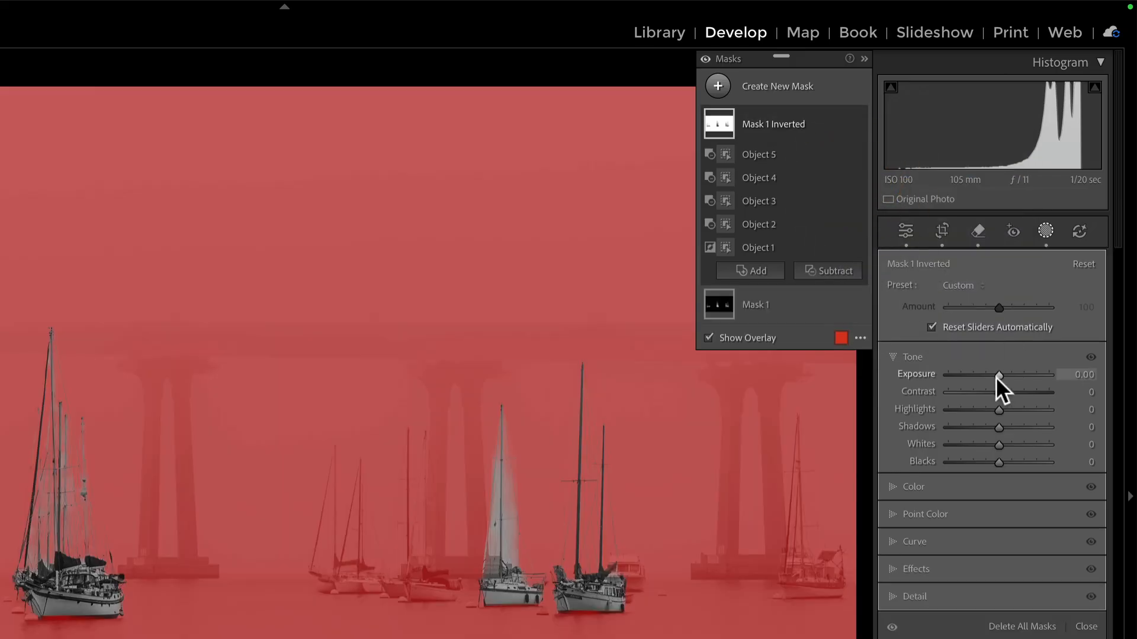
{"action": "key", "text": "o"}
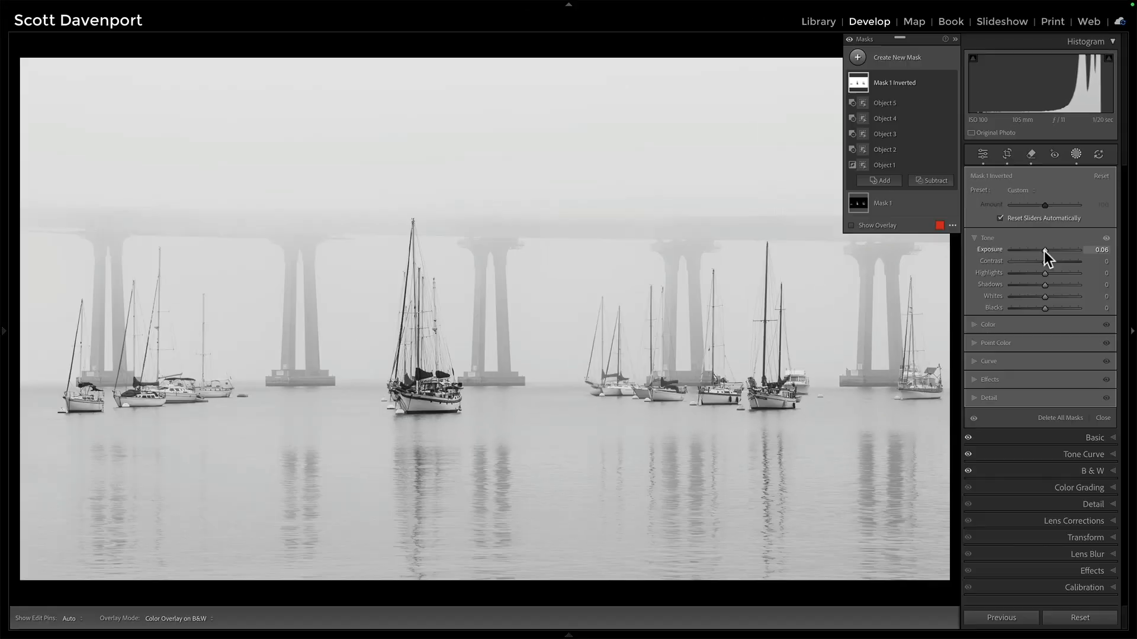
Lower the inverted mask's Dehaze to -3 in its Effects settings.
{"action": "left_click", "coordinate": [1009, 349]}
{"action": "left_click", "coordinate": [974, 398]}
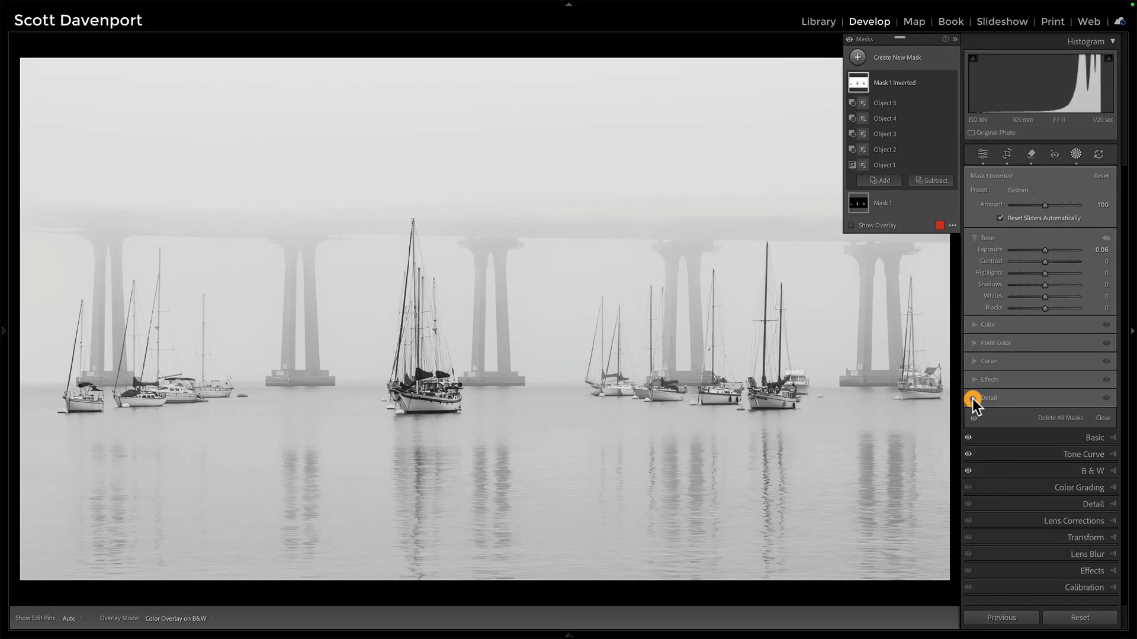
{"action": "left_click", "coordinate": [975, 312]}
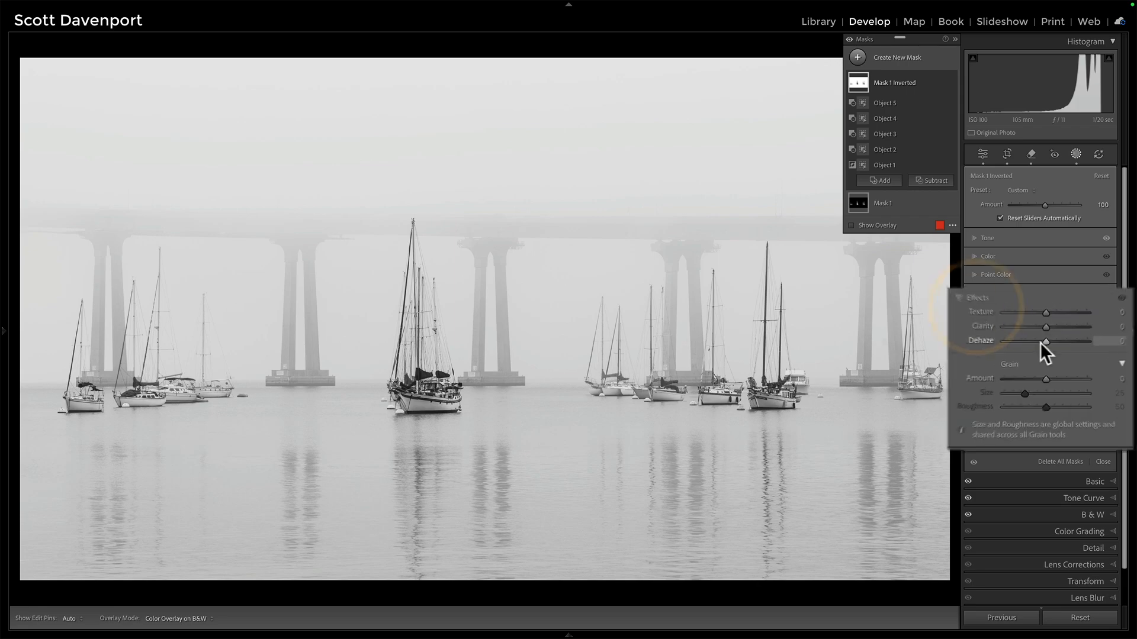
{"action": "left_click_drag", "start_coordinate": [1045, 347], "coordinate": [1025, 336]}
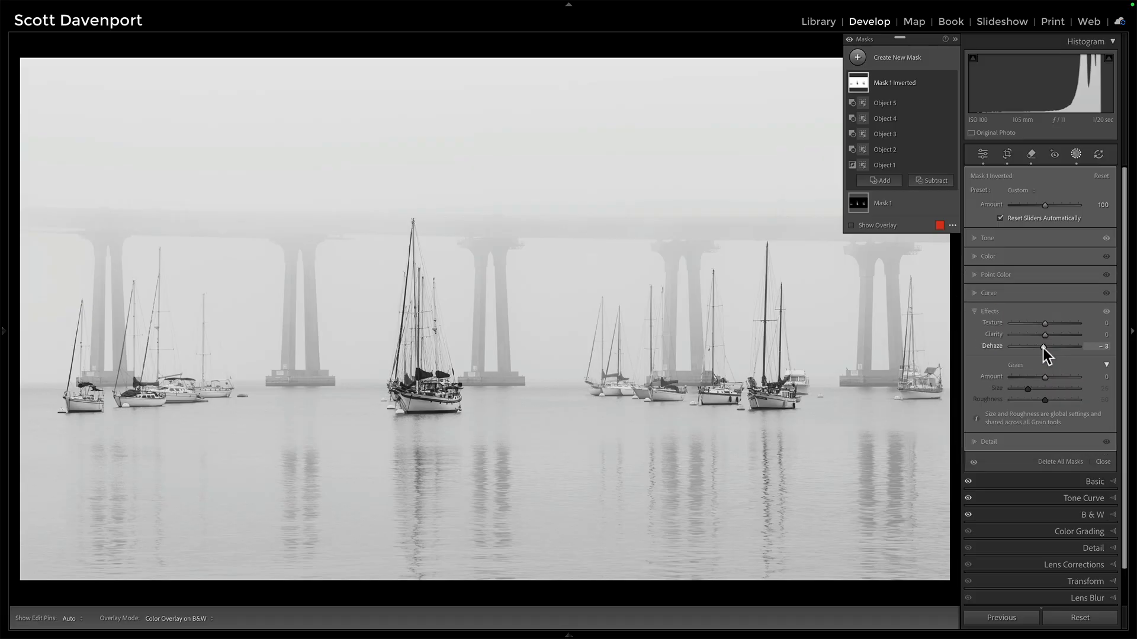
Create a linear gradient mask over the water, fading from the lower water up to the boats' waterline.
{"action": "left_click", "coordinate": [858, 58]}
{"action": "left_click", "coordinate": [909, 188]}
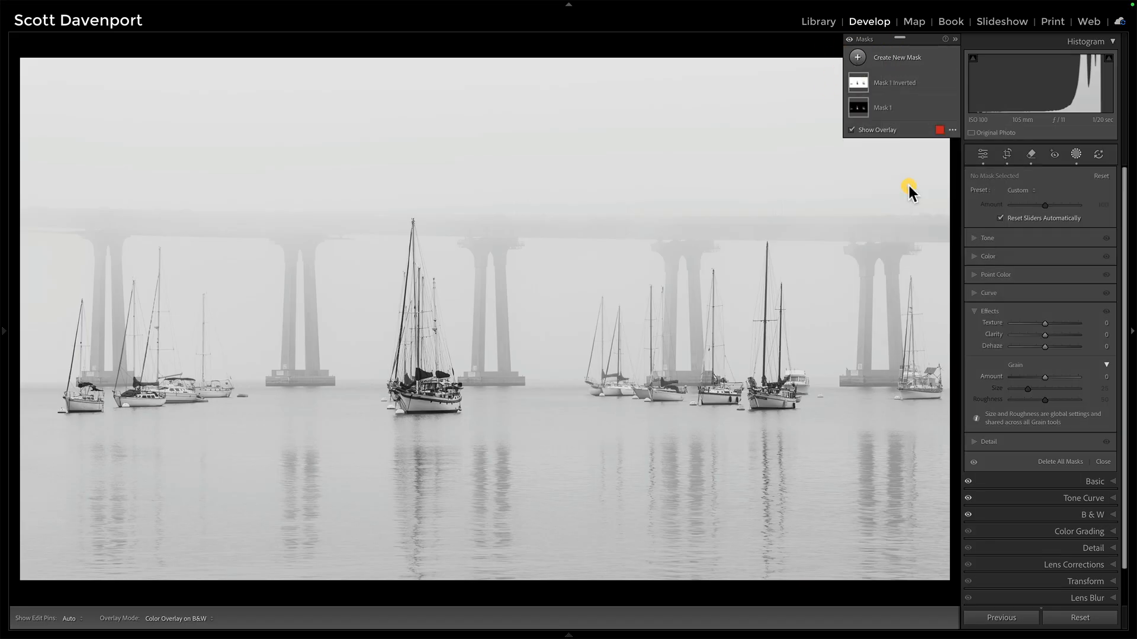
{"action": "left_click_drag", "start_coordinate": [549, 502], "coordinate": [547, 398]}
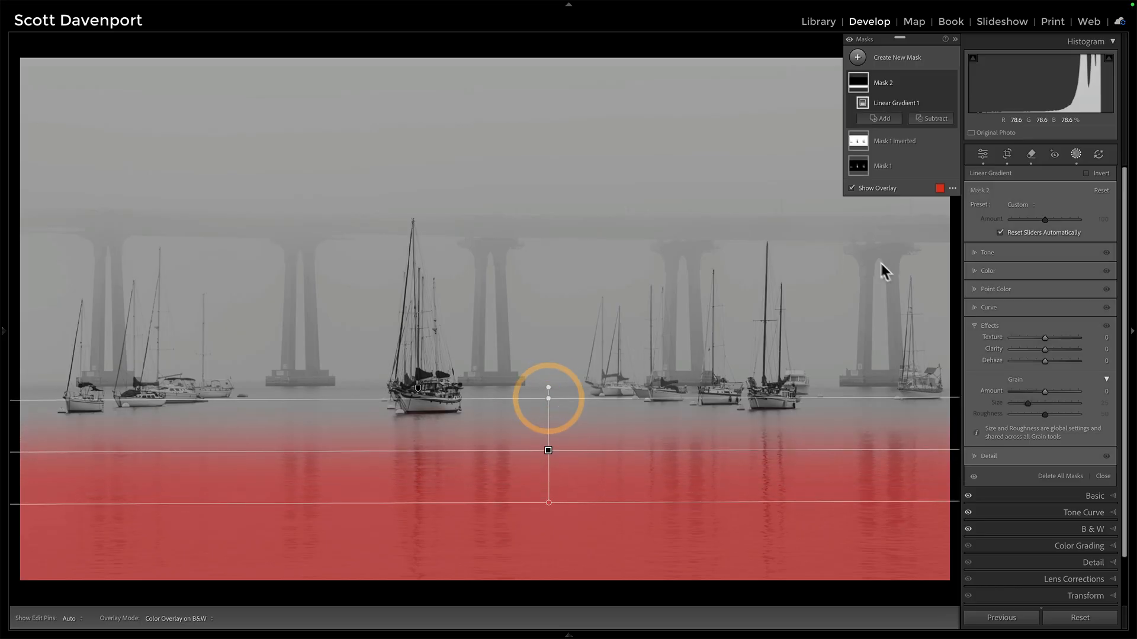
Set the gradient mask's Texture to -17, Clarity to -26, Dehaze to -3 and Shadows to 13.
{"action": "left_click_drag", "start_coordinate": [1045, 350], "coordinate": [1020, 312]}
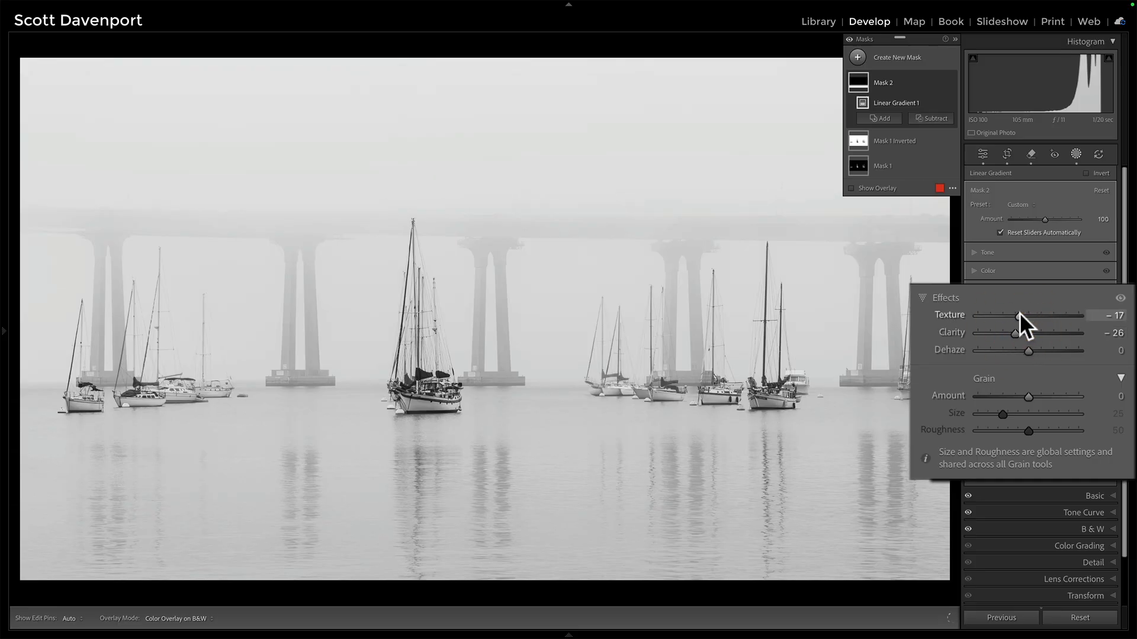
{"action": "left_click", "coordinate": [1025, 349]}
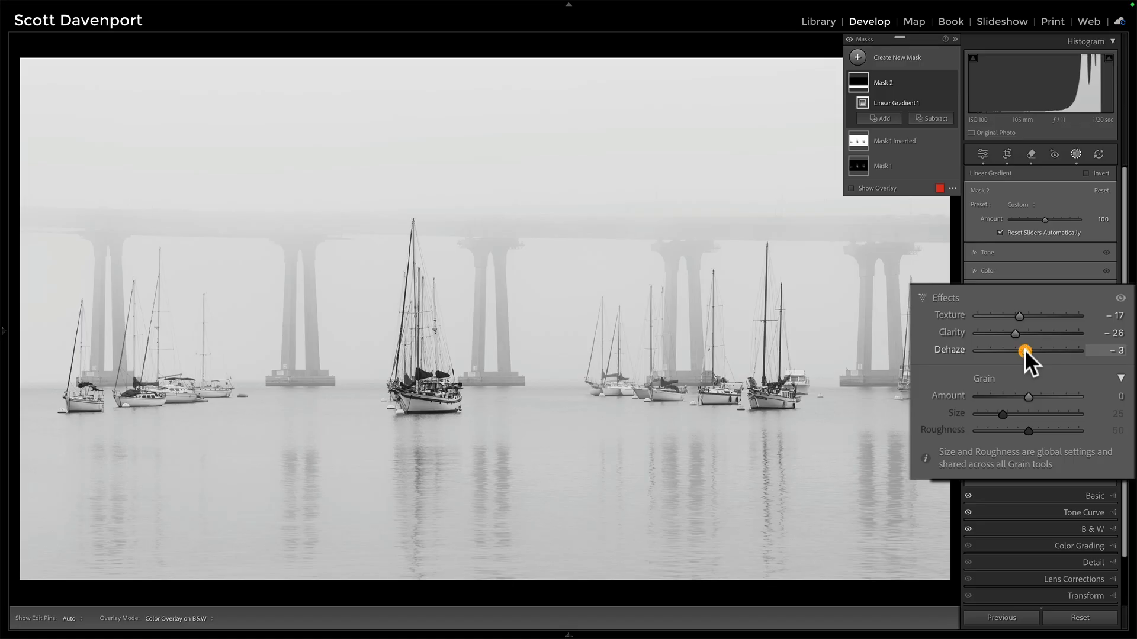
{"action": "left_click", "coordinate": [974, 253]}
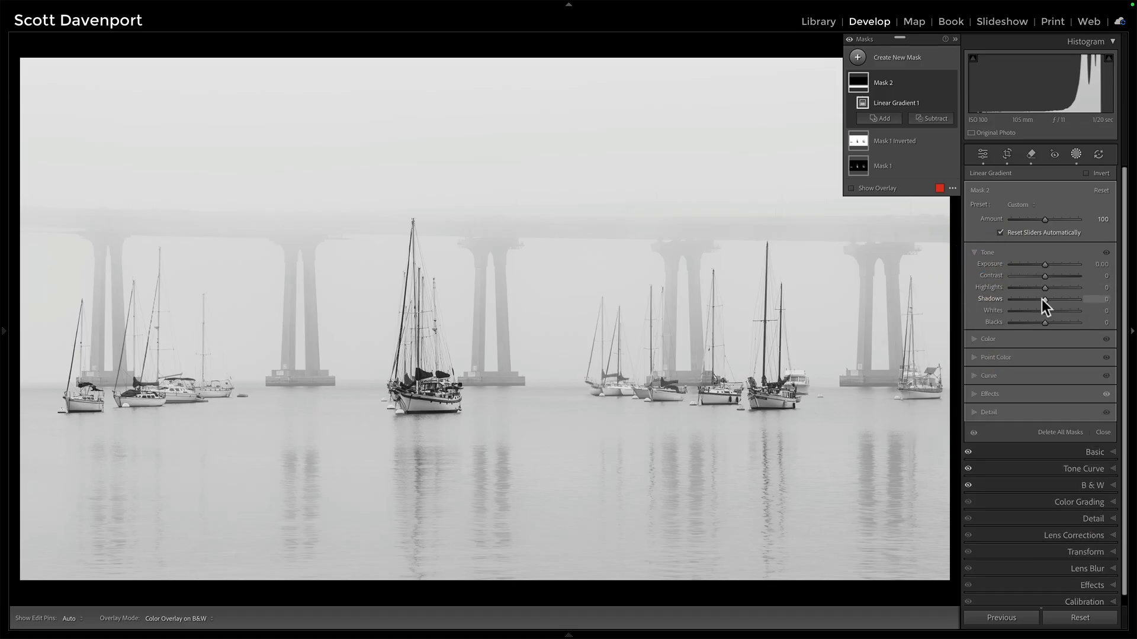
{"action": "left_click_drag", "start_coordinate": [1044, 300], "coordinate": [1045, 299]}
{"action": "left_click", "coordinate": [1046, 300]}
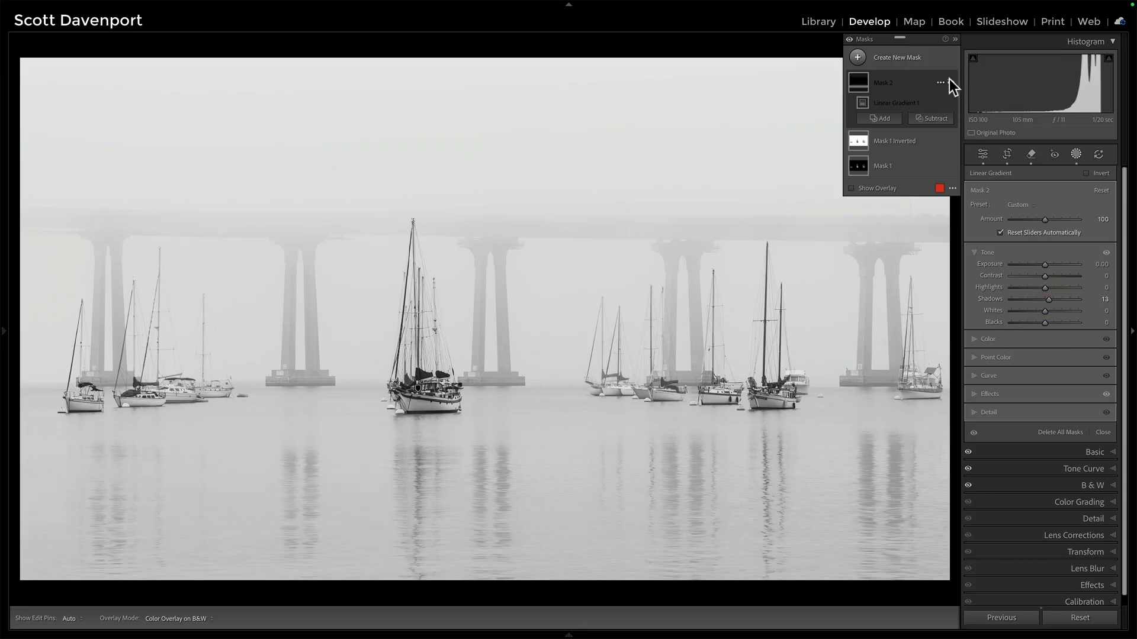
{"action": "left_click", "coordinate": [950, 79]}
{"action": "left_click", "coordinate": [950, 80]}
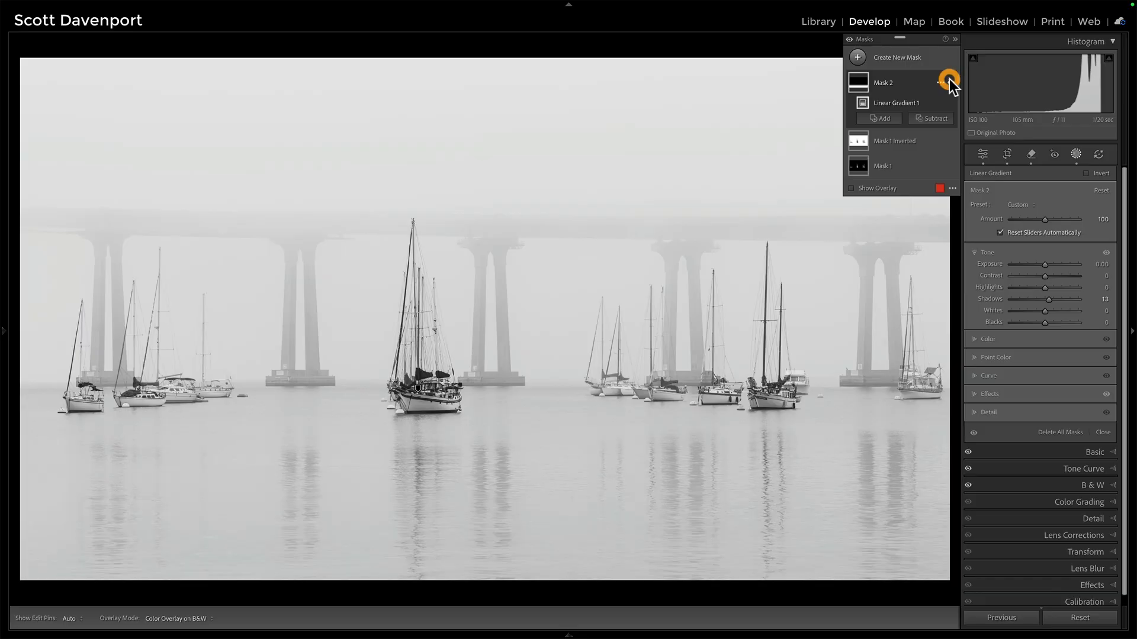
{"action": "left_click", "coordinate": [949, 79]}
Add a radial gradient mask centred on the central sailboat, enlarging it to cover the surrounding bridge and water.
{"action": "left_click", "coordinate": [858, 58]}
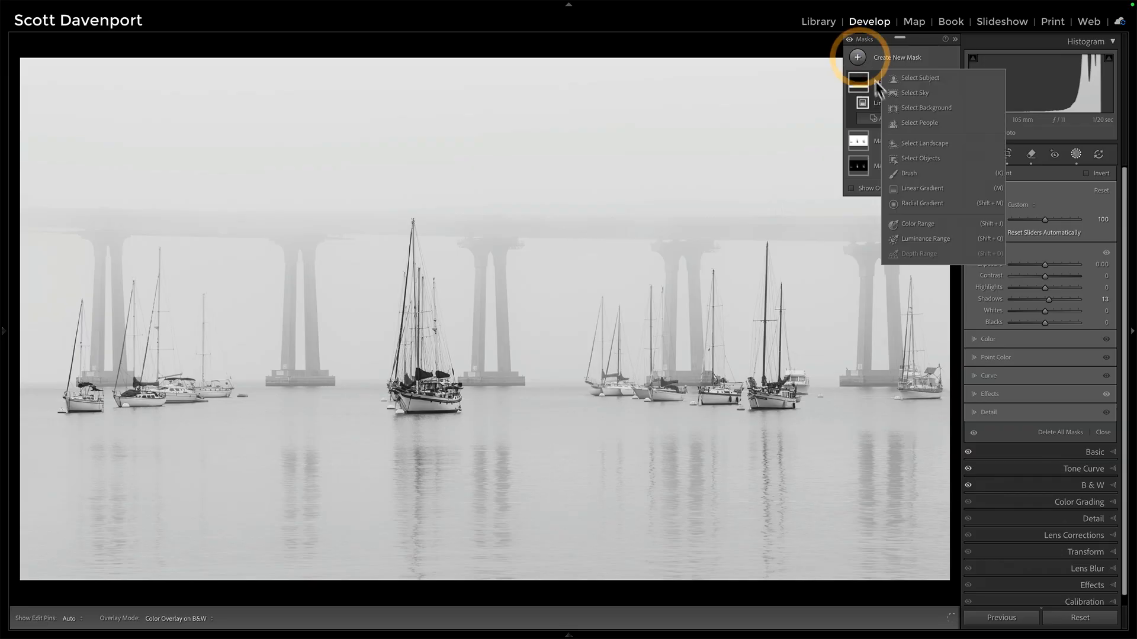
{"action": "left_click", "coordinate": [906, 203]}
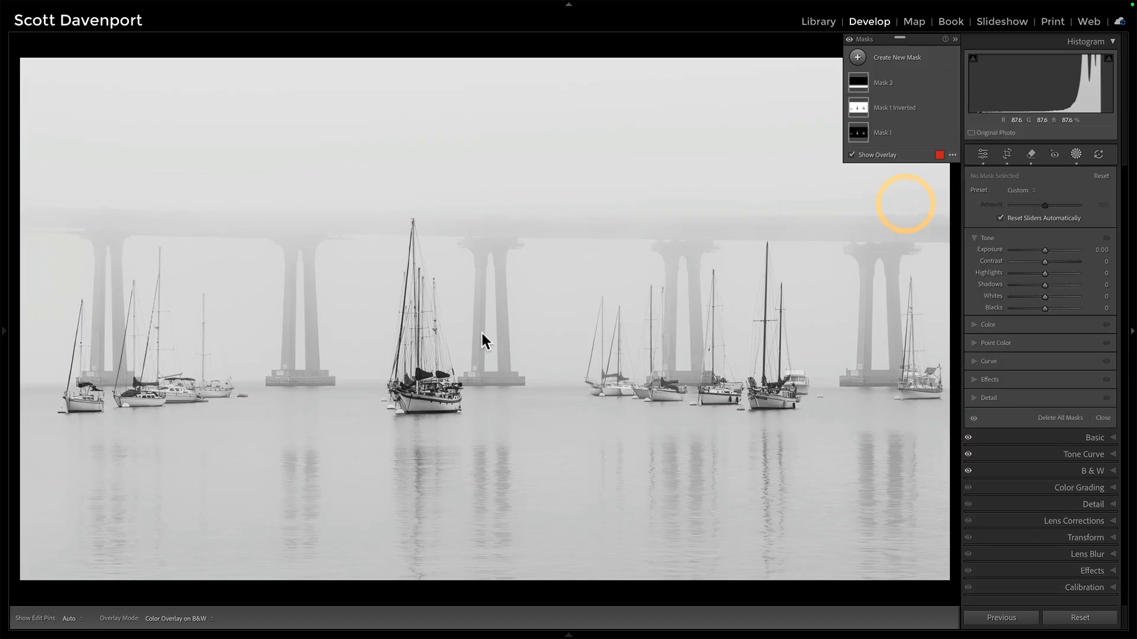
{"action": "left_click_drag", "start_coordinate": [384, 342], "coordinate": [568, 552]}
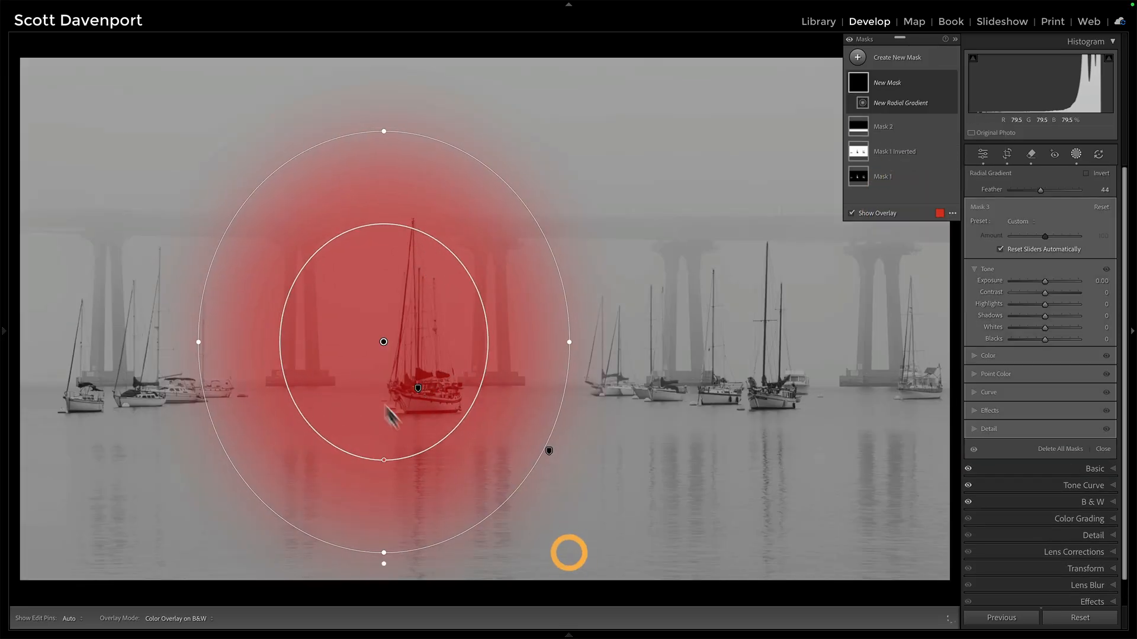
{"action": "left_click_drag", "start_coordinate": [383, 341], "coordinate": [422, 328]}
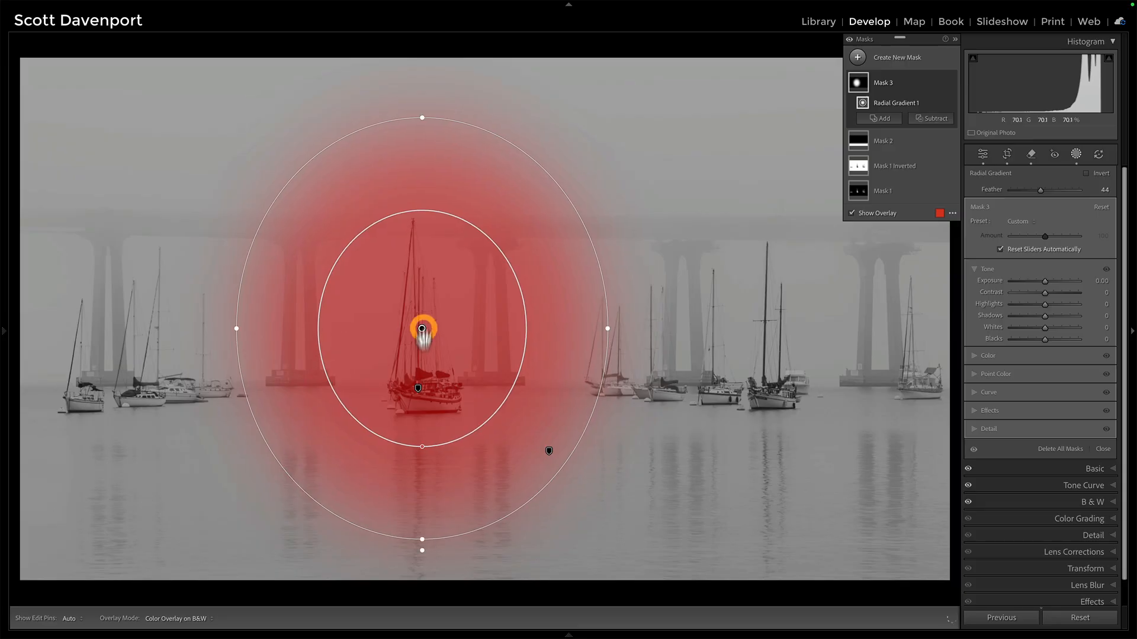
{"action": "left_click_drag", "start_coordinate": [422, 446], "coordinate": [423, 464]}
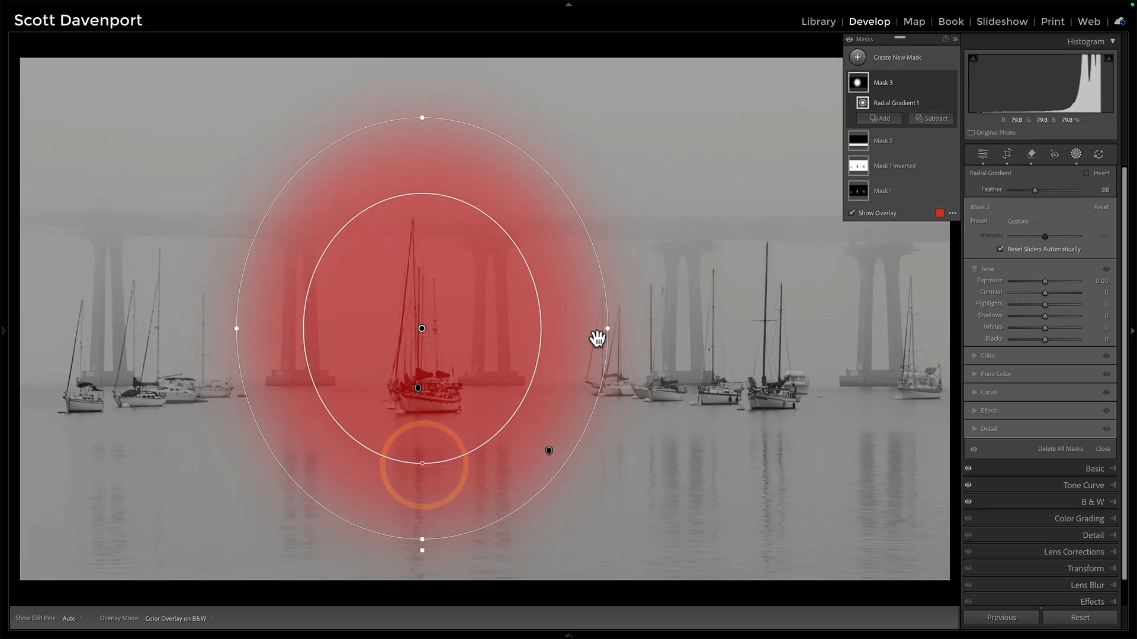
{"action": "left_click_drag", "start_coordinate": [607, 328], "coordinate": [680, 325]}
{"action": "left_click_drag", "start_coordinate": [421, 119], "coordinate": [421, 84]}
{"action": "left_click_drag", "start_coordinate": [421, 485], "coordinate": [422, 458]}
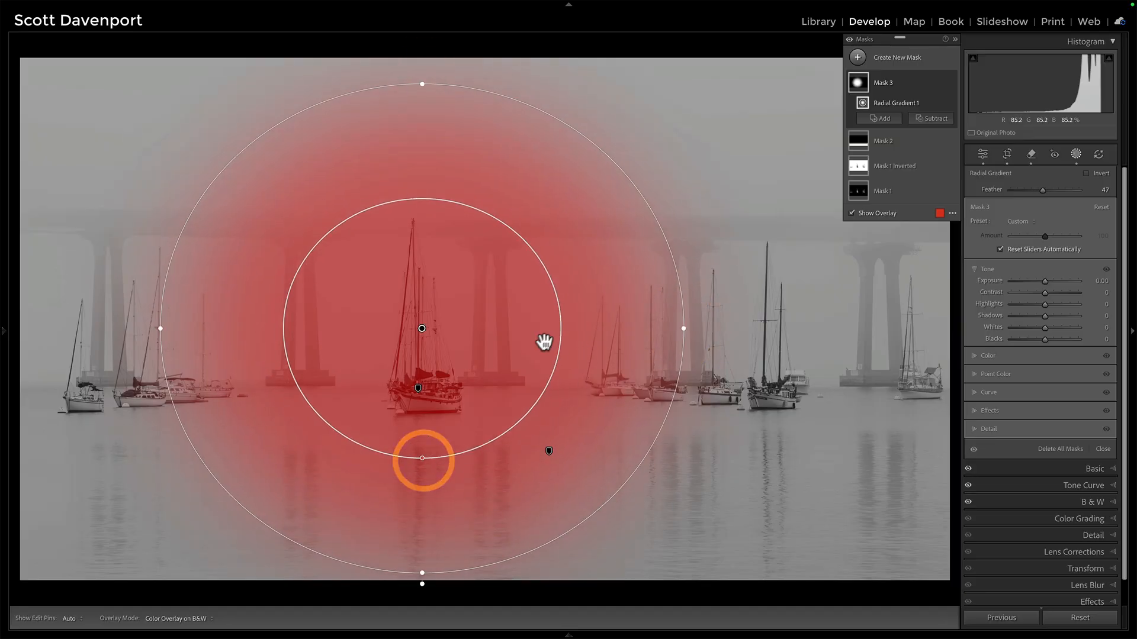
Invert the radial gradient and raise its Exposure to 0.21.
{"action": "left_click", "coordinate": [1086, 173]}
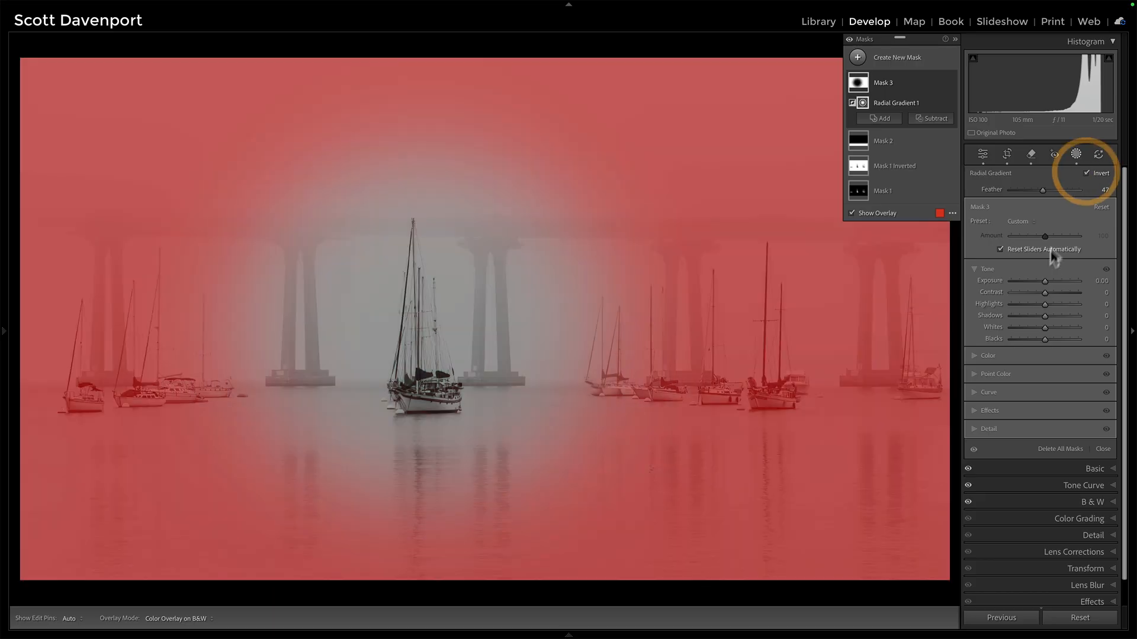
{"action": "key", "text": "o"}
{"action": "left_click_drag", "start_coordinate": [1046, 282], "coordinate": [1047, 282]}
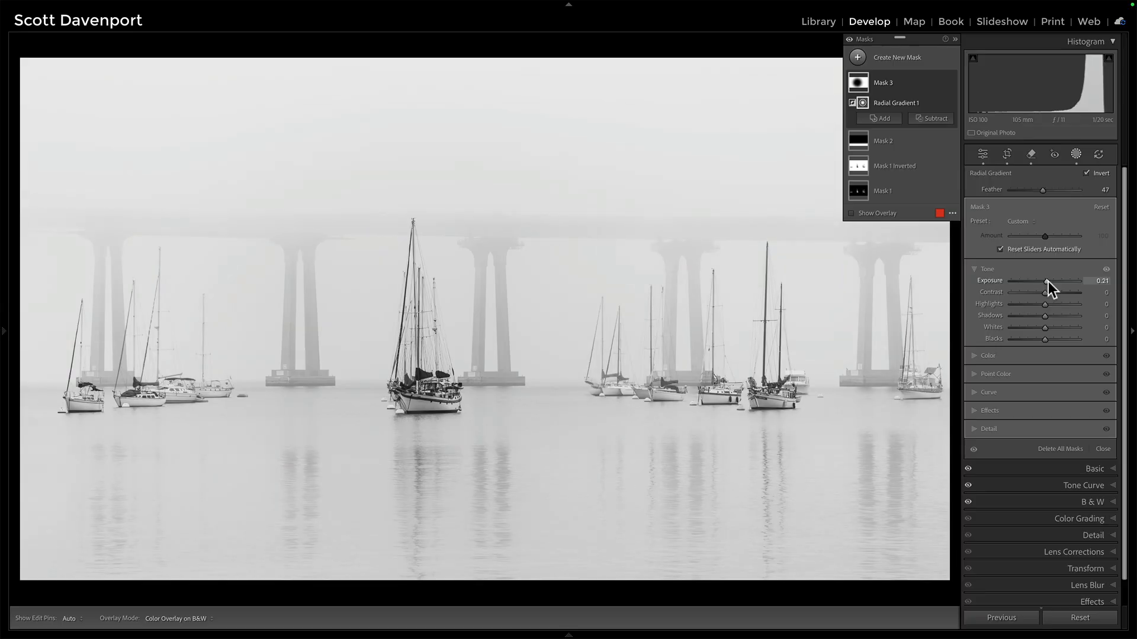
Lower the radial mask's Dehaze to -6 in its Effects settings.
{"action": "left_click", "coordinate": [1009, 366]}
{"action": "left_click", "coordinate": [974, 429]}
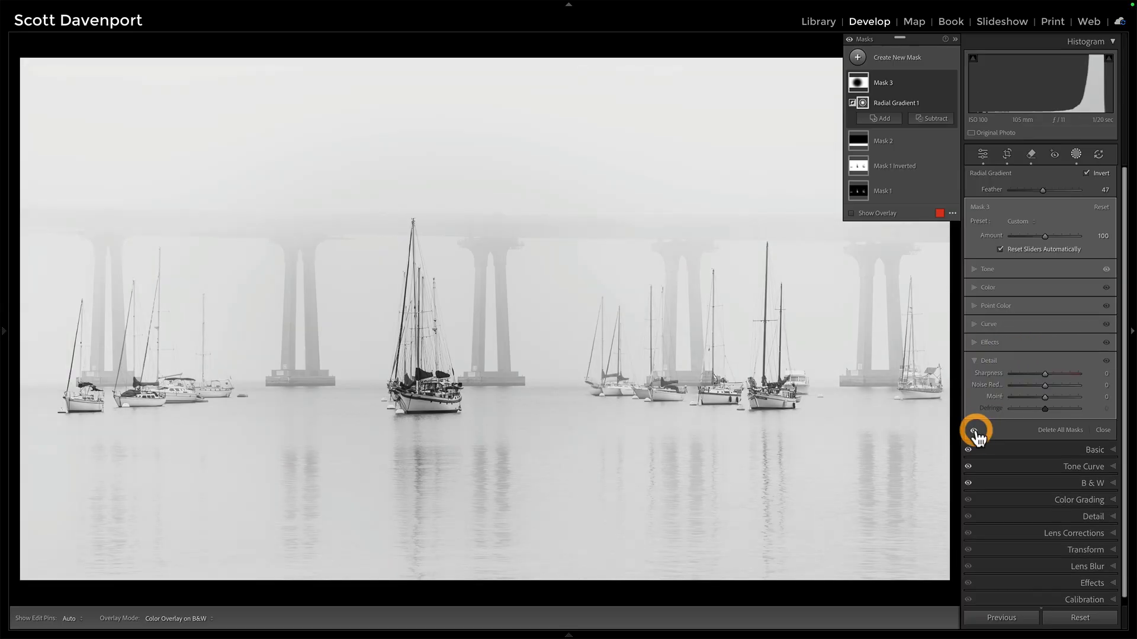
{"action": "left_click", "coordinate": [975, 342]}
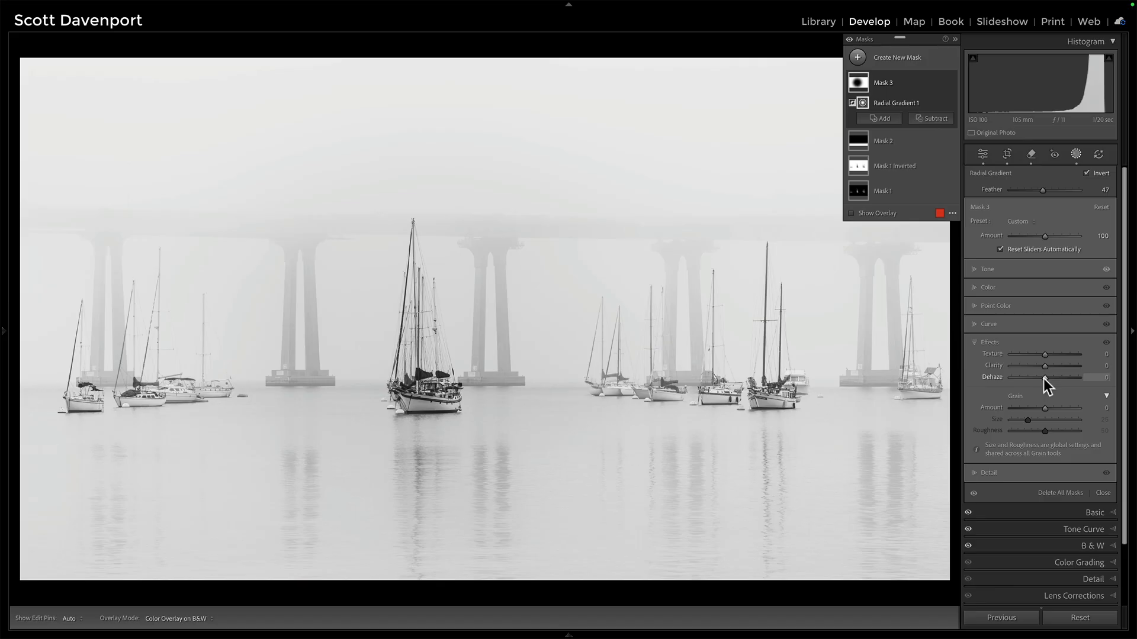
{"action": "left_click_drag", "start_coordinate": [1043, 378], "coordinate": [1042, 378]}
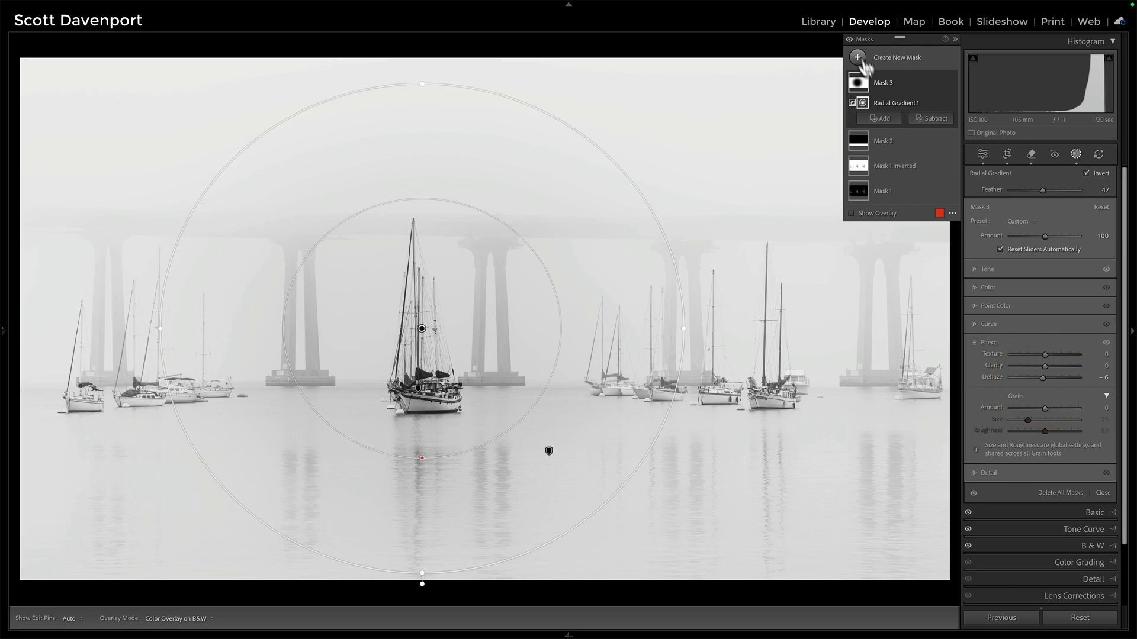
Toggle the masks' visibility on and off to compare the image with and without them.
{"action": "left_click", "coordinate": [850, 40]}
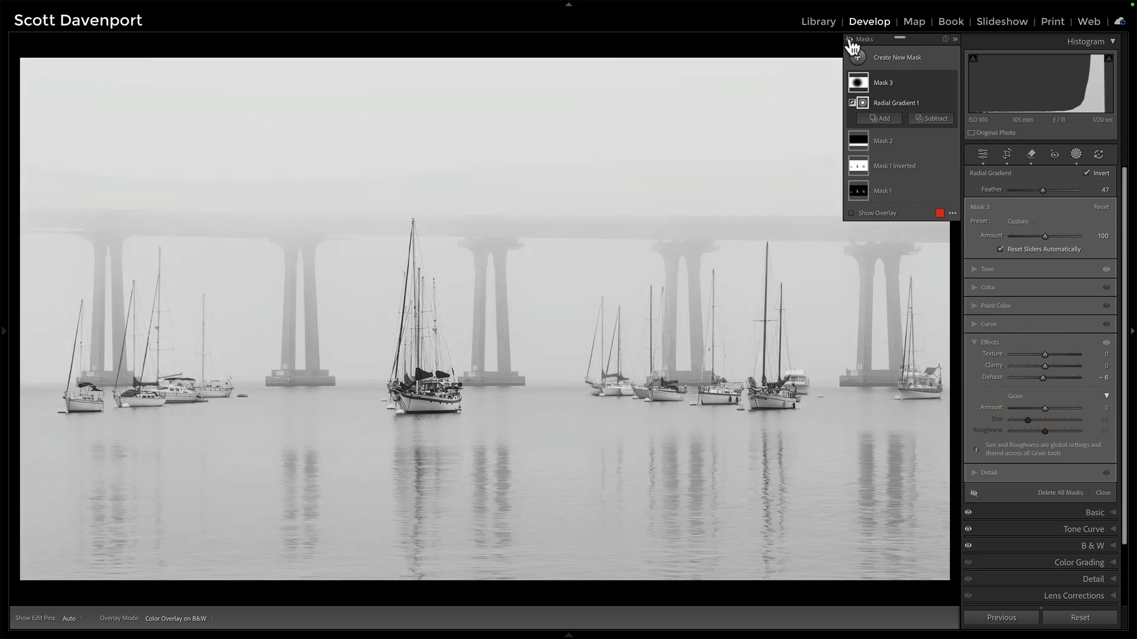
{"action": "left_click", "coordinate": [851, 40]}
{"action": "left_click", "coordinate": [850, 40]}
{"action": "left_click", "coordinate": [851, 40]}
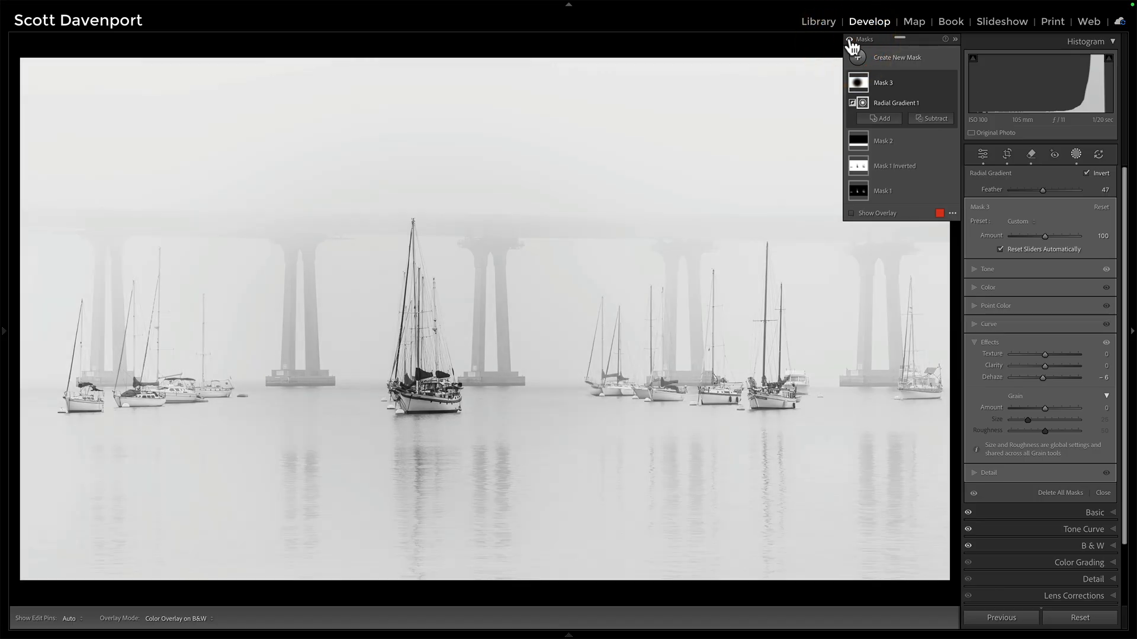